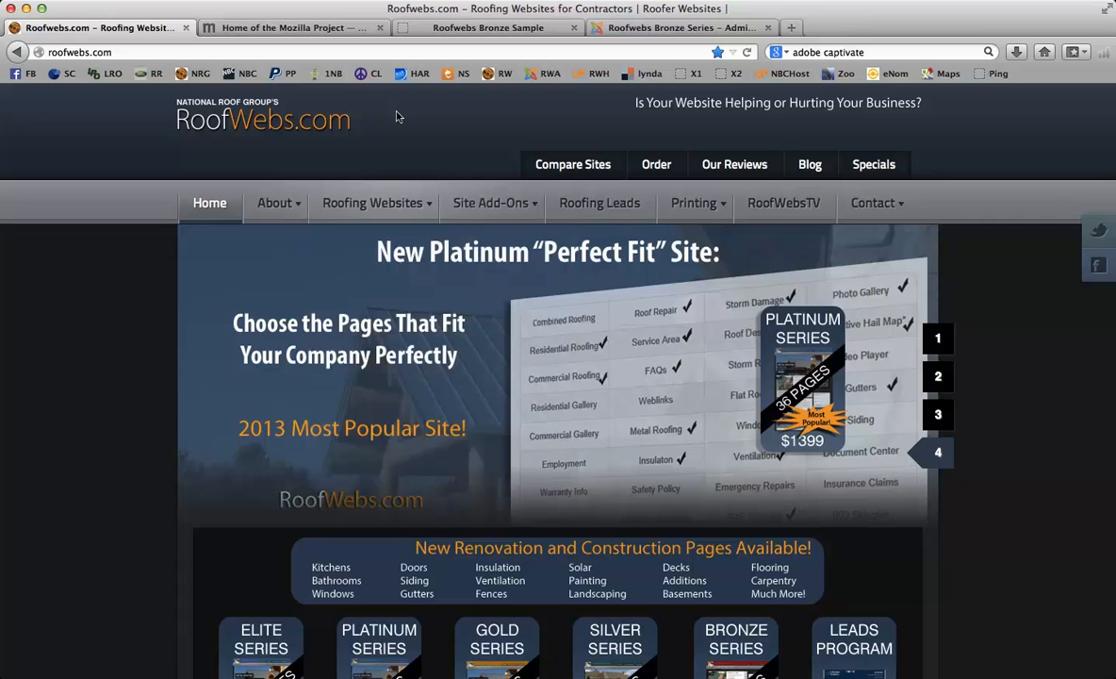
Step: Open the Our Blog page of the Roofwebs Bronze sample site and read through the existing blog post
{"action": "left_click", "coordinate": [310, 31]}
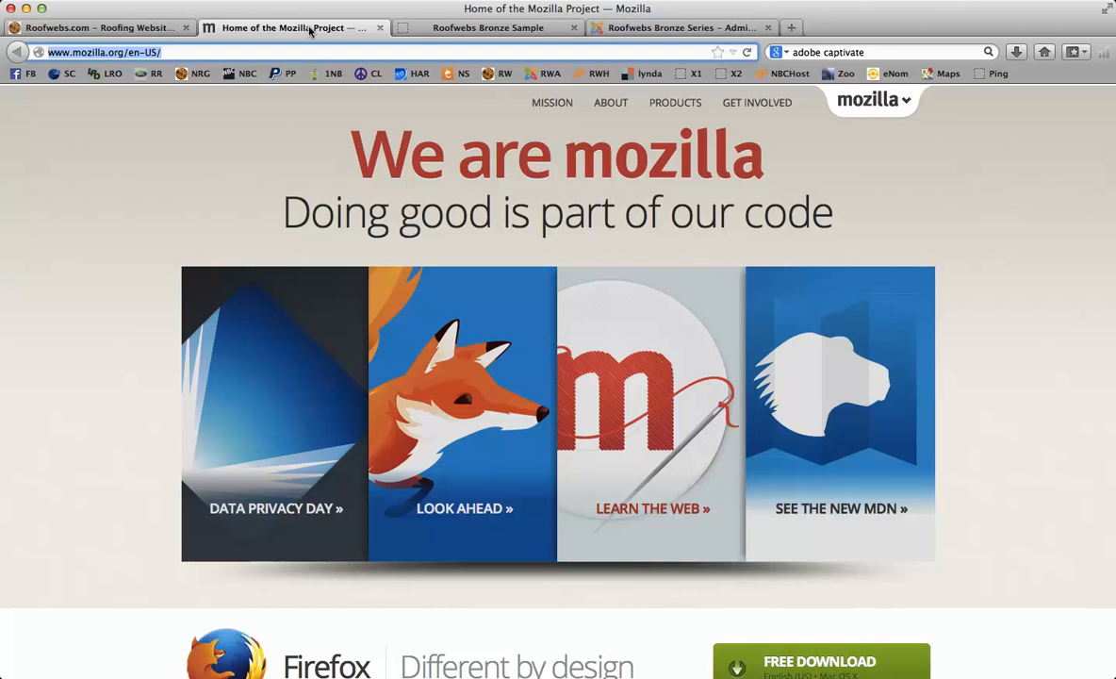
{"action": "left_click", "coordinate": [466, 28]}
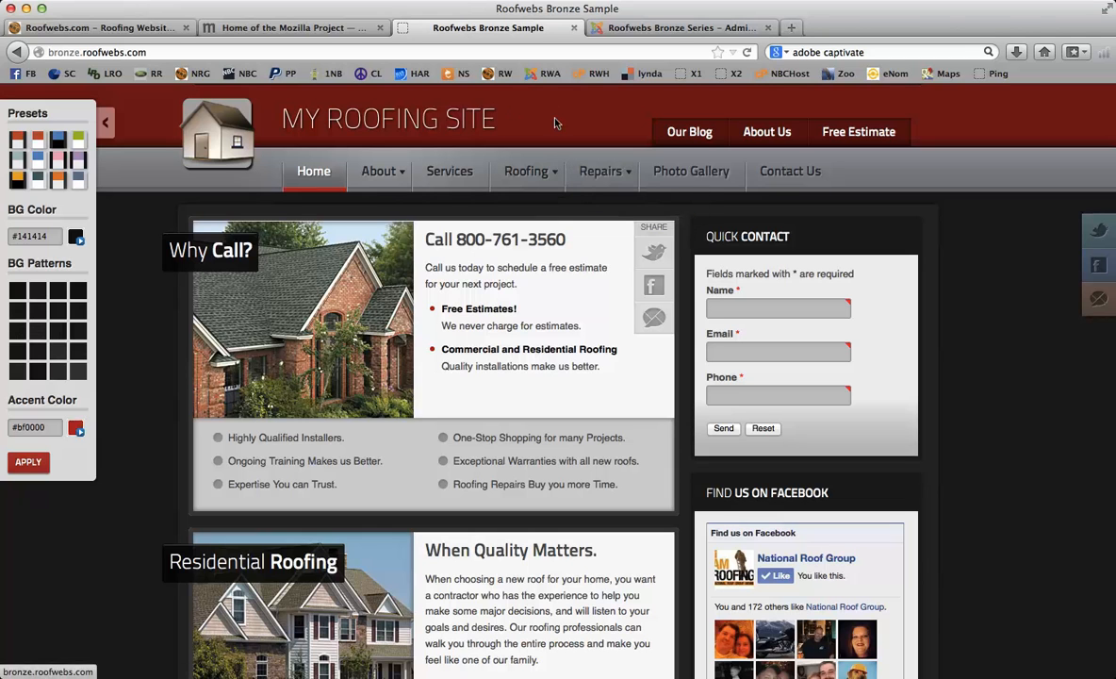
{"action": "left_click", "coordinate": [680, 133]}
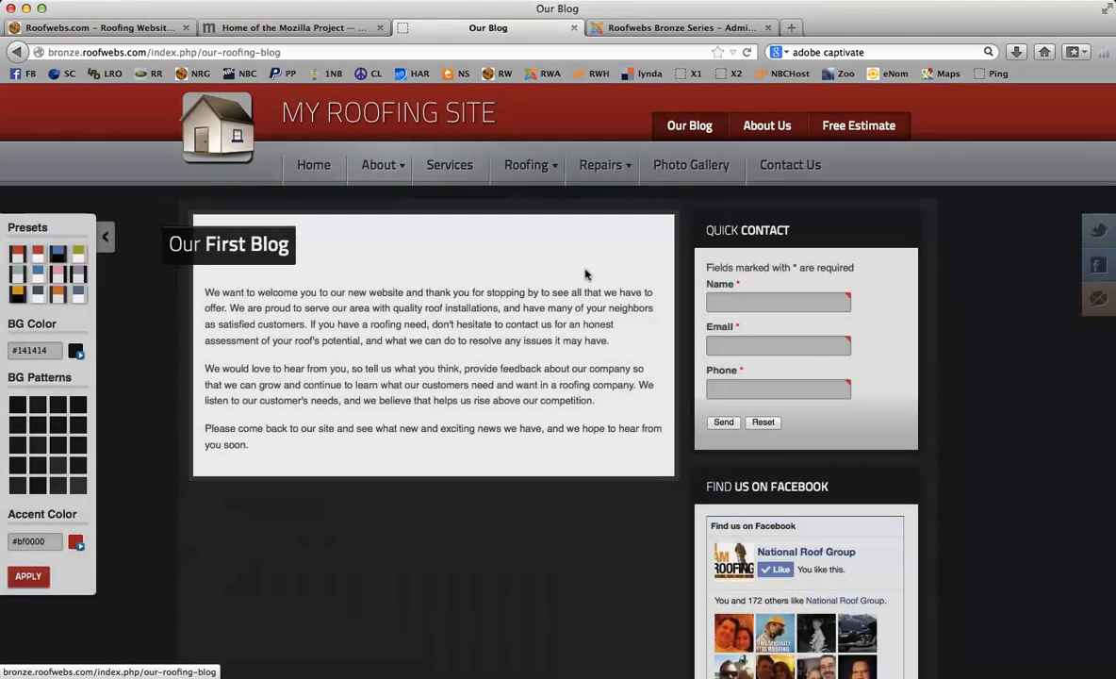
{"action": "scroll", "coordinate": [598, 274], "scroll_direction": "down", "scroll_amount": 2}
{"action": "scroll", "coordinate": [595, 274], "scroll_direction": "down", "scroll_amount": 1}
{"action": "scroll", "coordinate": [596, 274], "scroll_direction": "up", "scroll_amount": 3}
{"action": "scroll", "coordinate": [596, 274], "scroll_direction": "down", "scroll_amount": 2}
{"action": "scroll", "coordinate": [596, 275], "scroll_direction": "down", "scroll_amount": 1}
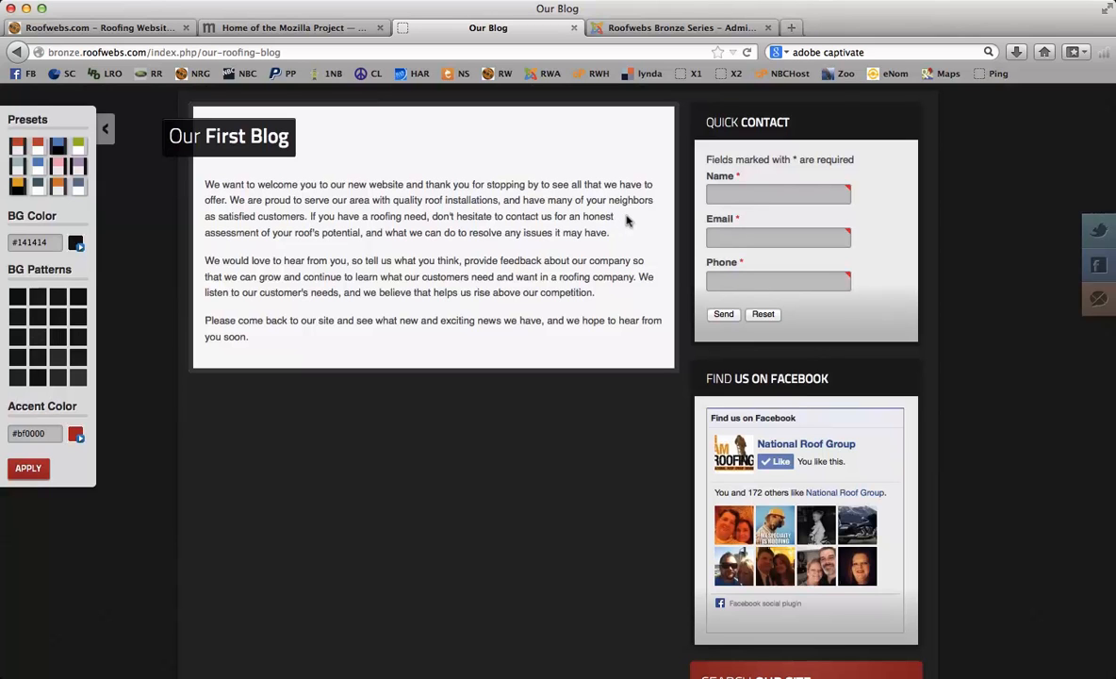
Step: Switch to the Joomla administration of the Bronze site, open the Article Manager and look through the article list
{"action": "left_click", "coordinate": [656, 29]}
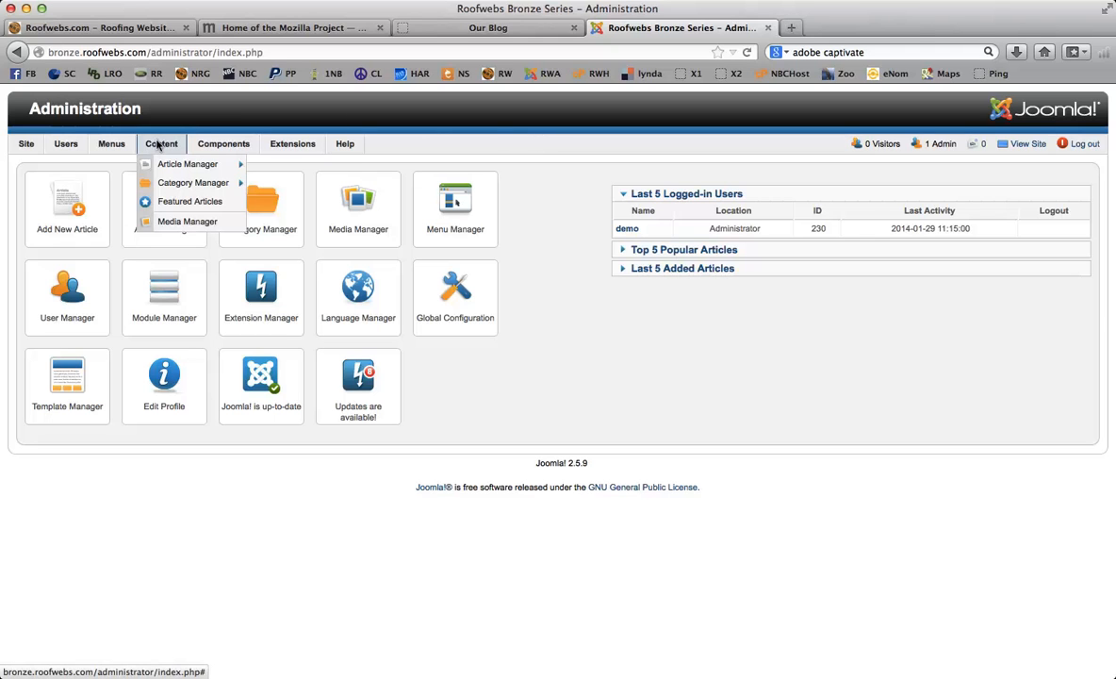
{"action": "left_click", "coordinate": [169, 165]}
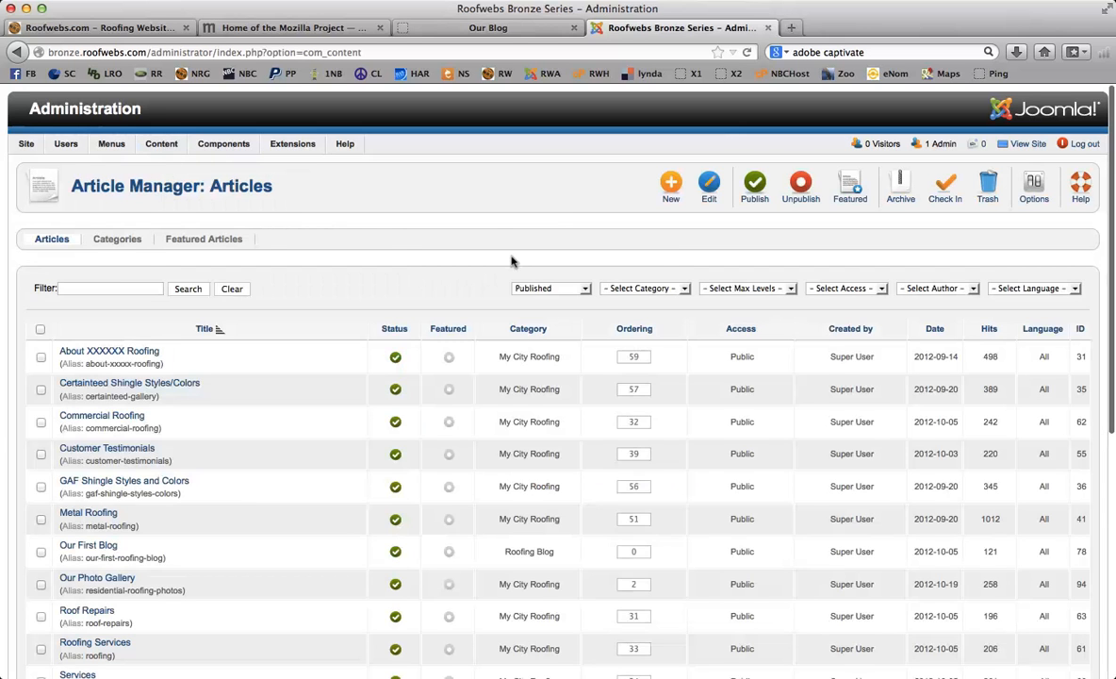
{"action": "scroll", "coordinate": [319, 252], "scroll_direction": "down", "scroll_amount": 5}
{"action": "scroll", "coordinate": [318, 252], "scroll_direction": "down", "scroll_amount": 1}
{"action": "scroll", "coordinate": [319, 252], "scroll_direction": "up", "scroll_amount": 2}
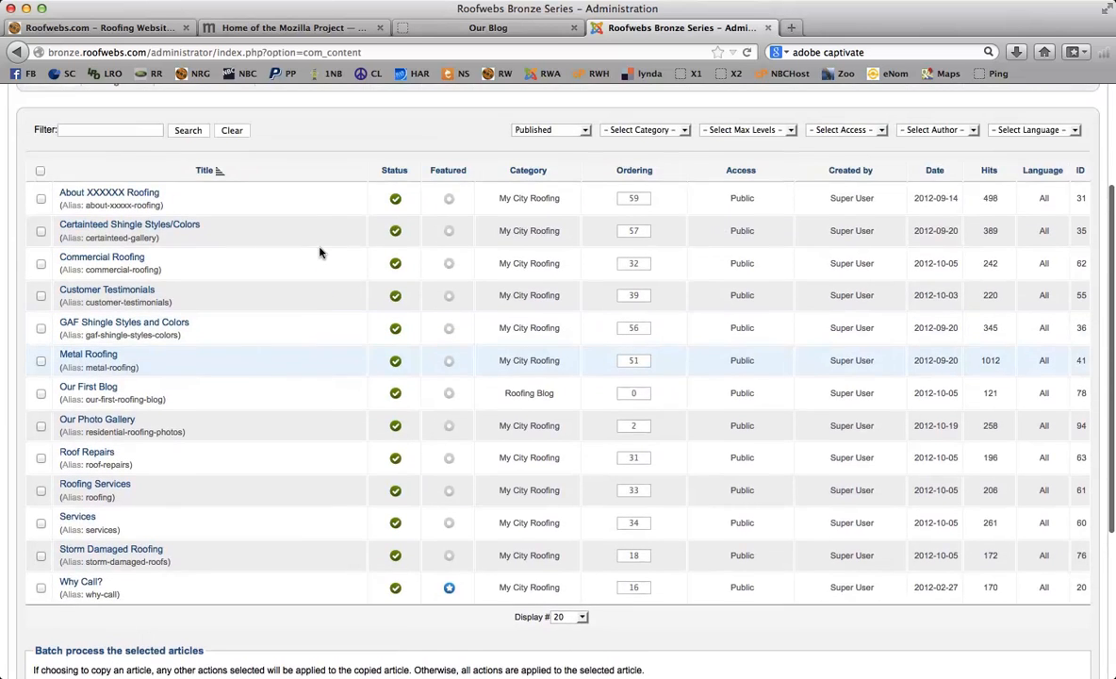
{"action": "scroll", "coordinate": [319, 252], "scroll_direction": "down", "scroll_amount": 2}
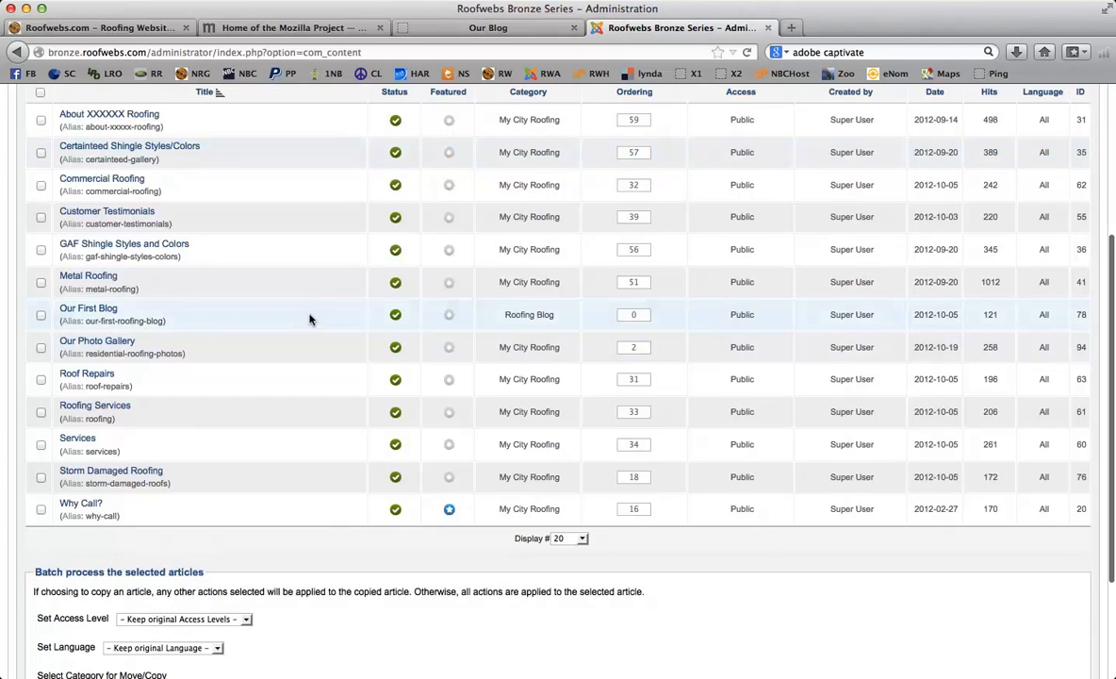
{"action": "scroll", "coordinate": [309, 318], "scroll_direction": "up", "scroll_amount": 2}
{"action": "scroll", "coordinate": [309, 317], "scroll_direction": "up", "scroll_amount": 1}
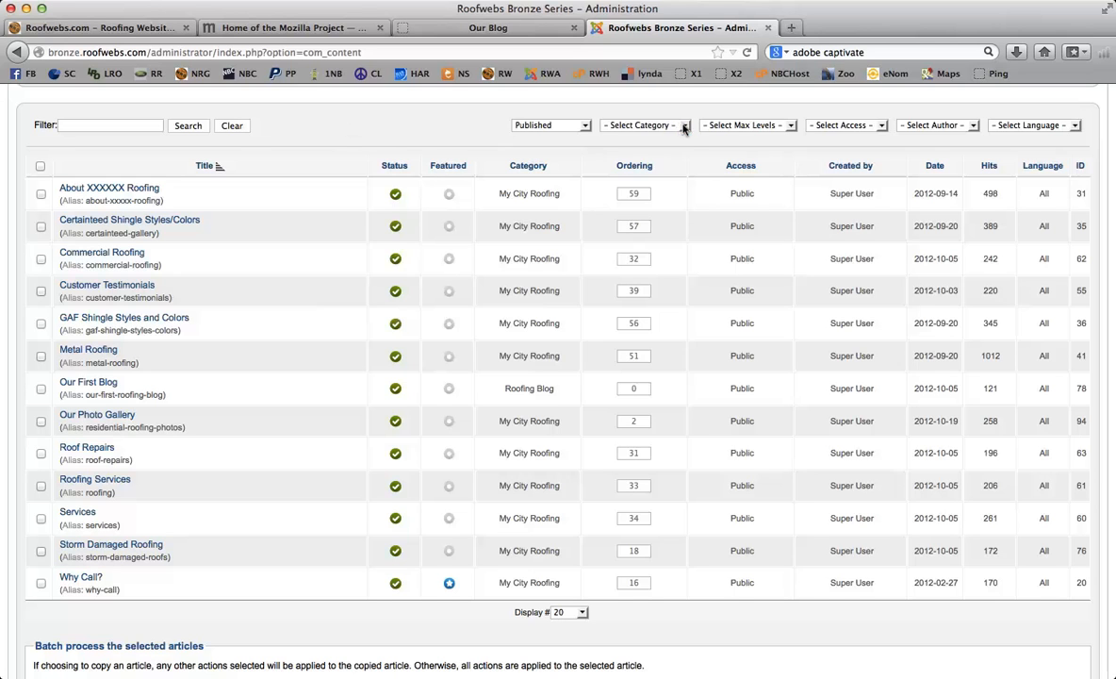
Step: Filter the articles by the Roofing Blog category, clear that filter and review the complete list
{"action": "left_click", "coordinate": [634, 125]}
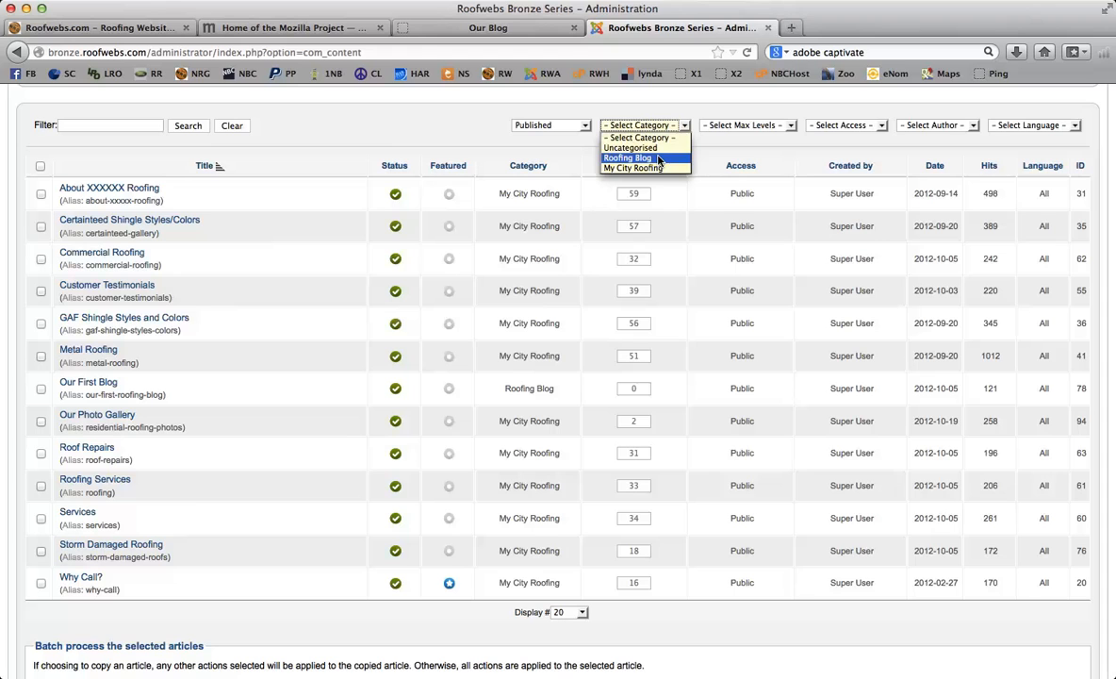
{"action": "left_click", "coordinate": [611, 158]}
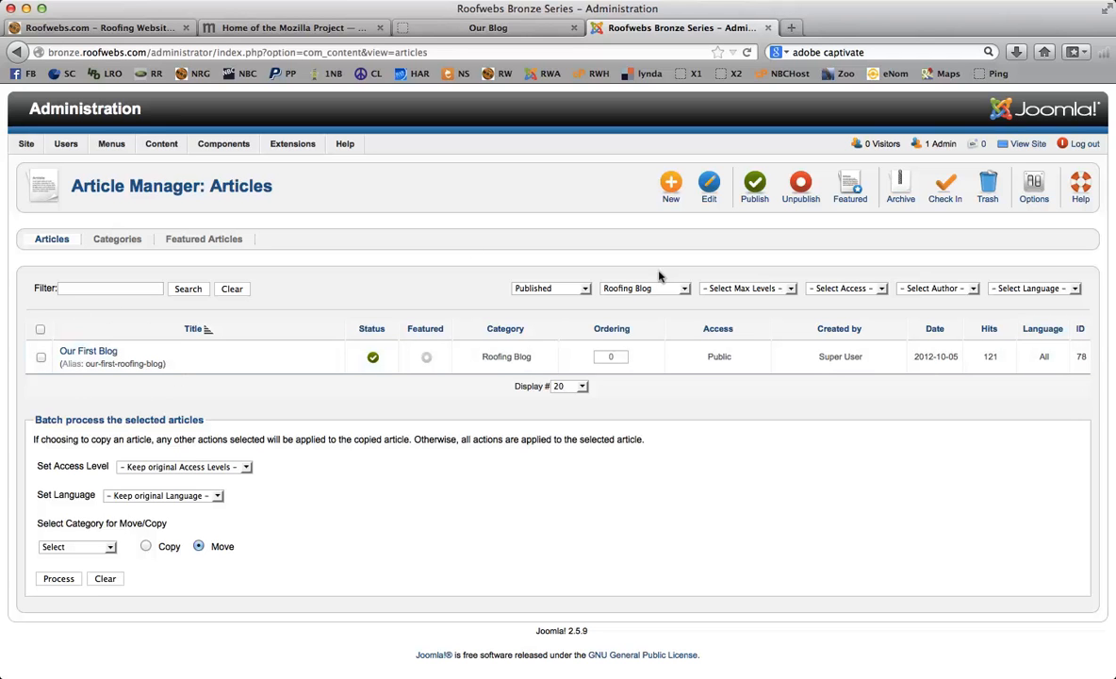
{"action": "left_click", "coordinate": [681, 288]}
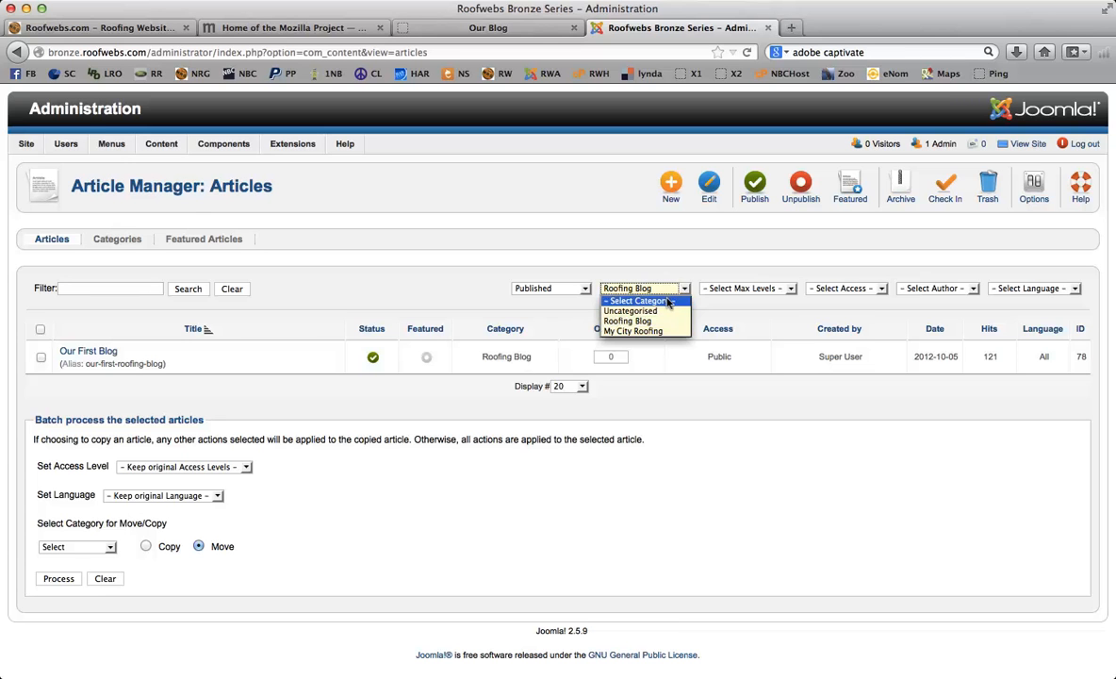
{"action": "left_click", "coordinate": [668, 301]}
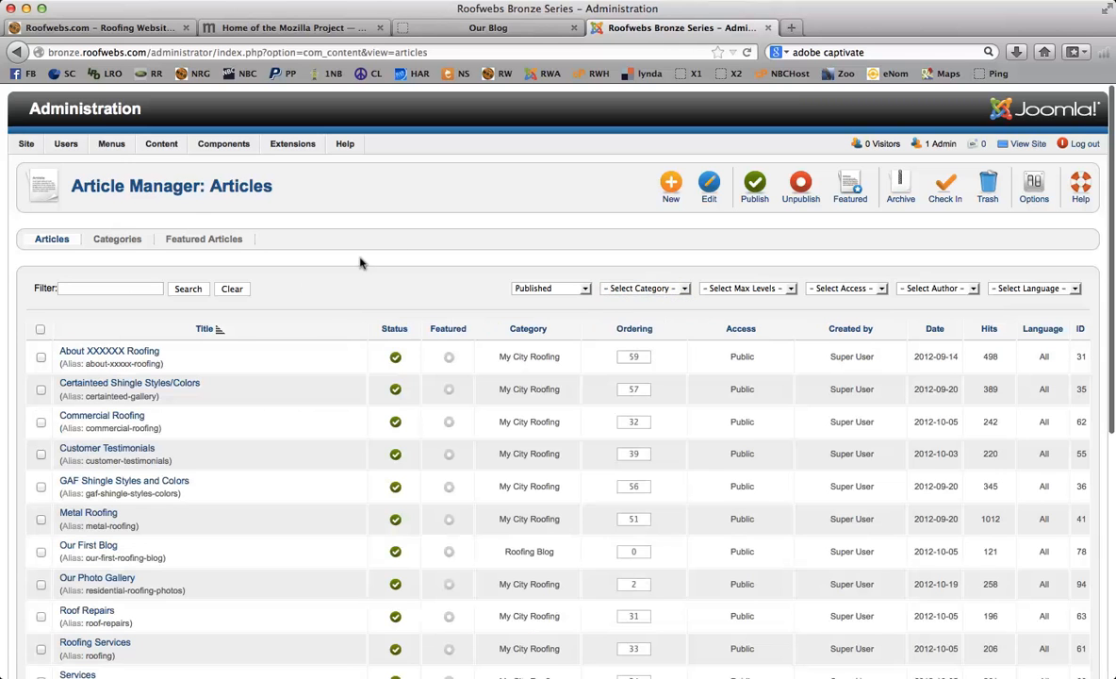
{"action": "scroll", "coordinate": [294, 291], "scroll_direction": "down", "scroll_amount": 5}
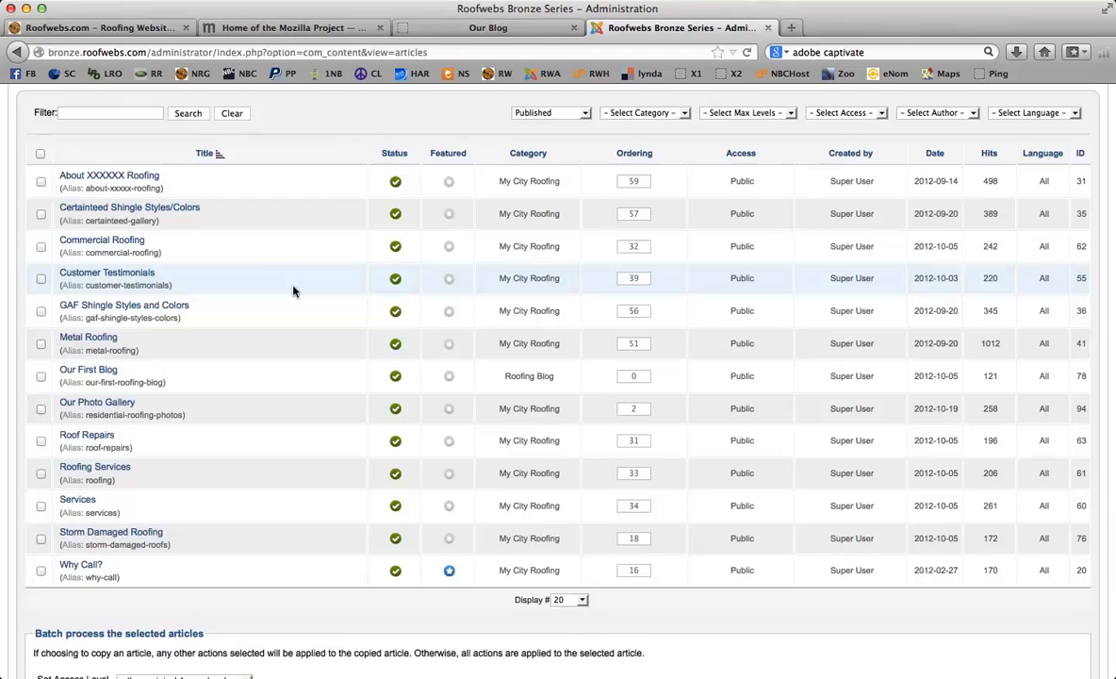
{"action": "scroll", "coordinate": [293, 291], "scroll_direction": "up", "scroll_amount": 2}
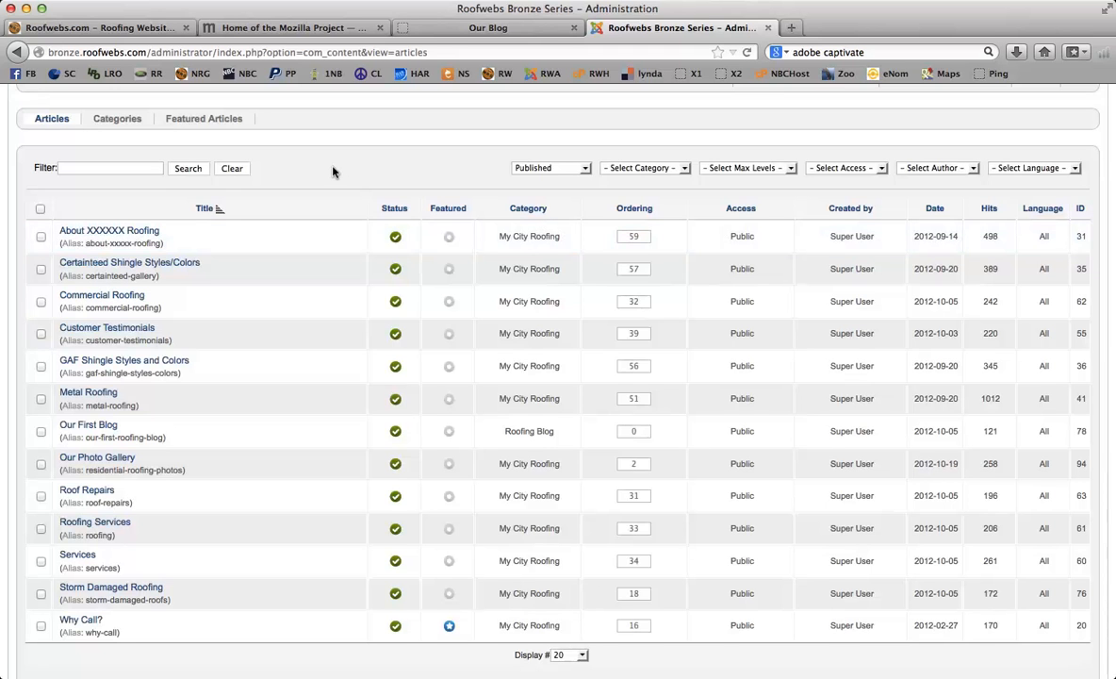
{"action": "scroll", "coordinate": [332, 171], "scroll_direction": "down", "scroll_amount": 1}
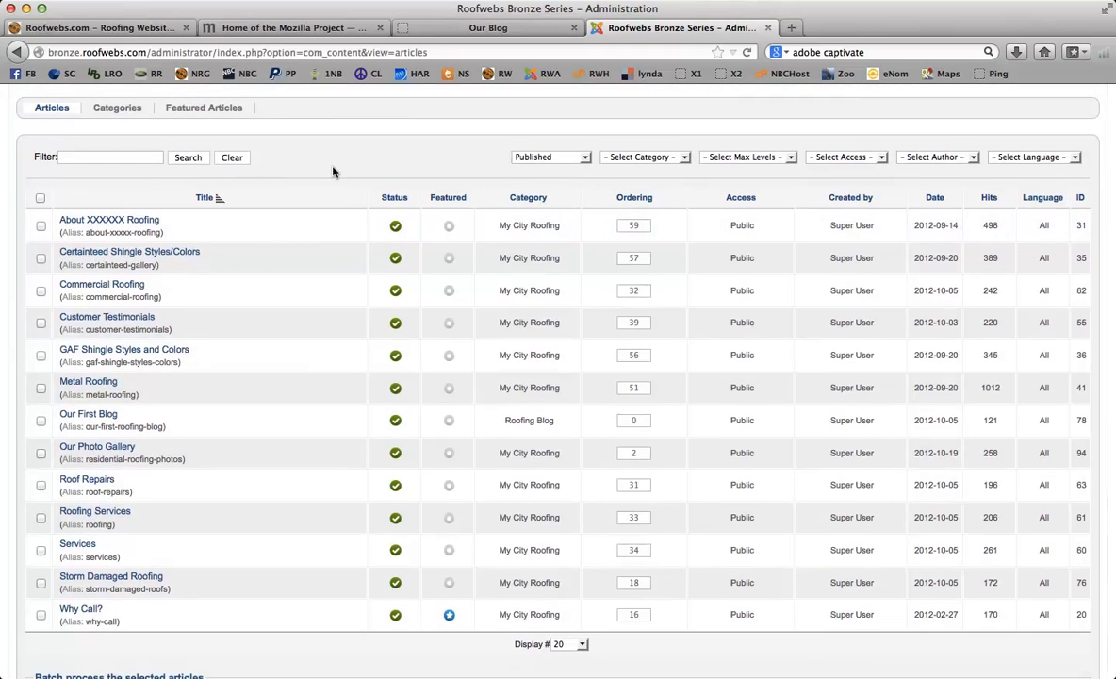
{"action": "scroll", "coordinate": [334, 171], "scroll_direction": "up", "scroll_amount": 3}
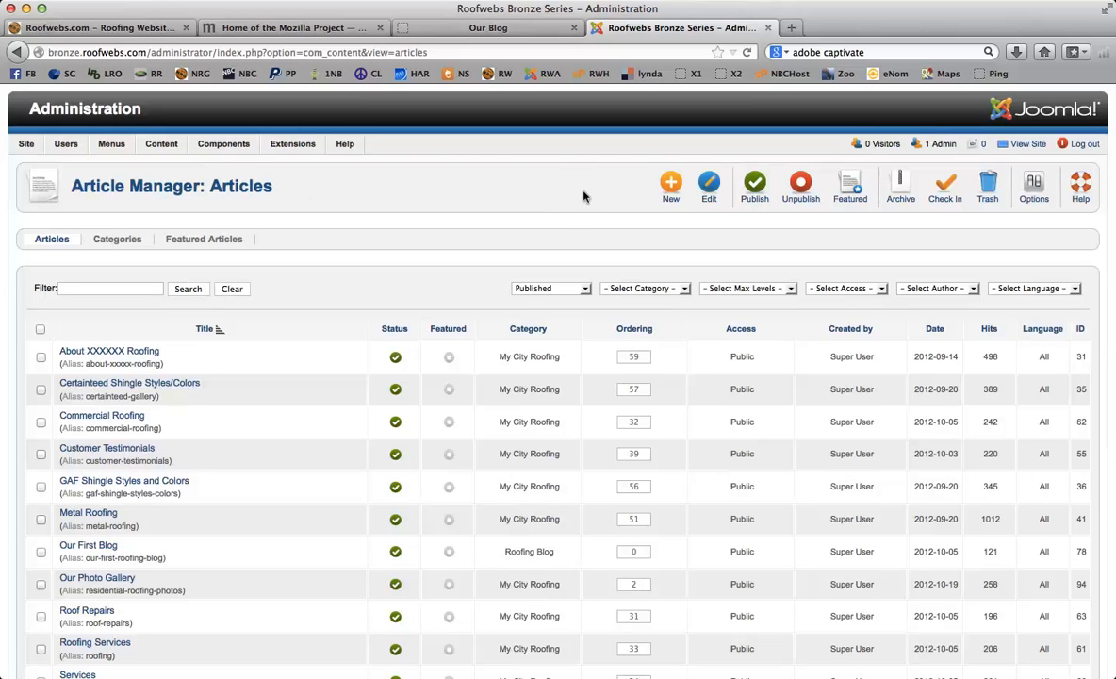
Step: Create a new article with the title "Test Blog 2"
{"action": "left_click", "coordinate": [663, 199]}
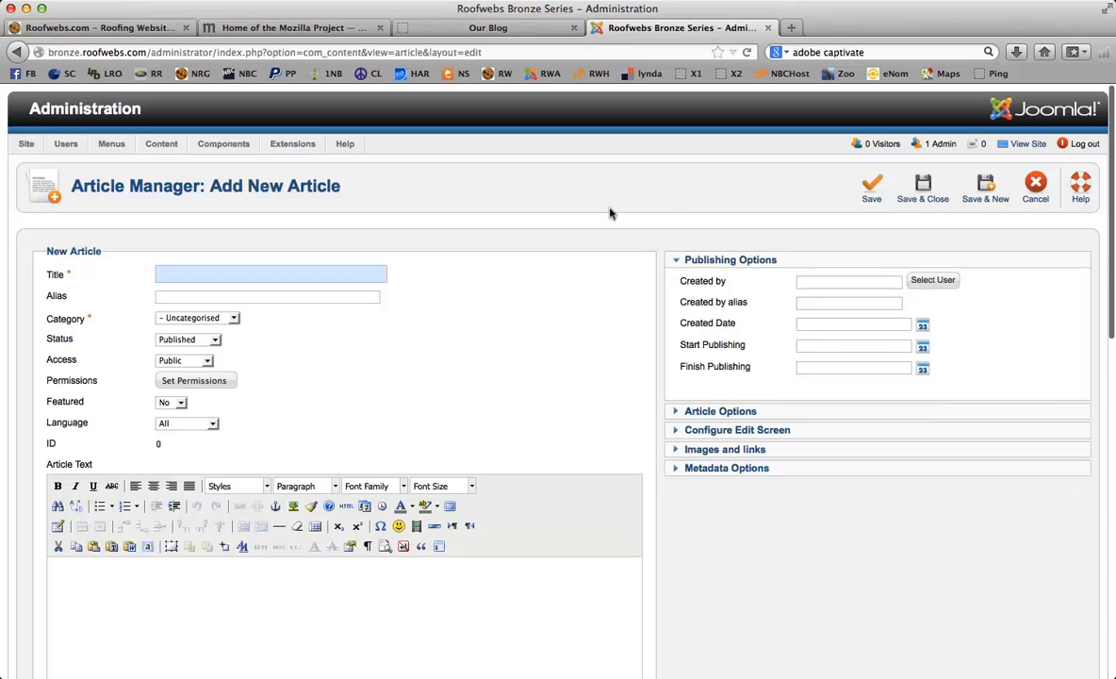
{"action": "scroll", "coordinate": [667, 219], "scroll_direction": "down", "scroll_amount": 4}
{"action": "scroll", "coordinate": [663, 219], "scroll_direction": "down", "scroll_amount": 1}
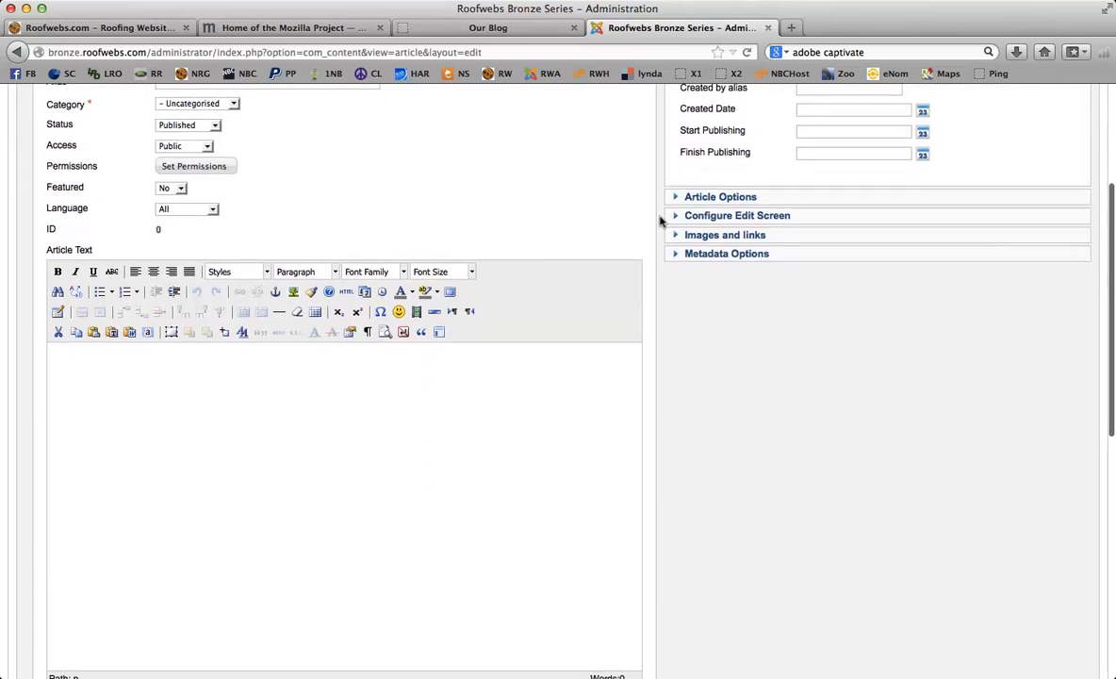
{"action": "scroll", "coordinate": [660, 220], "scroll_direction": "up", "scroll_amount": 5}
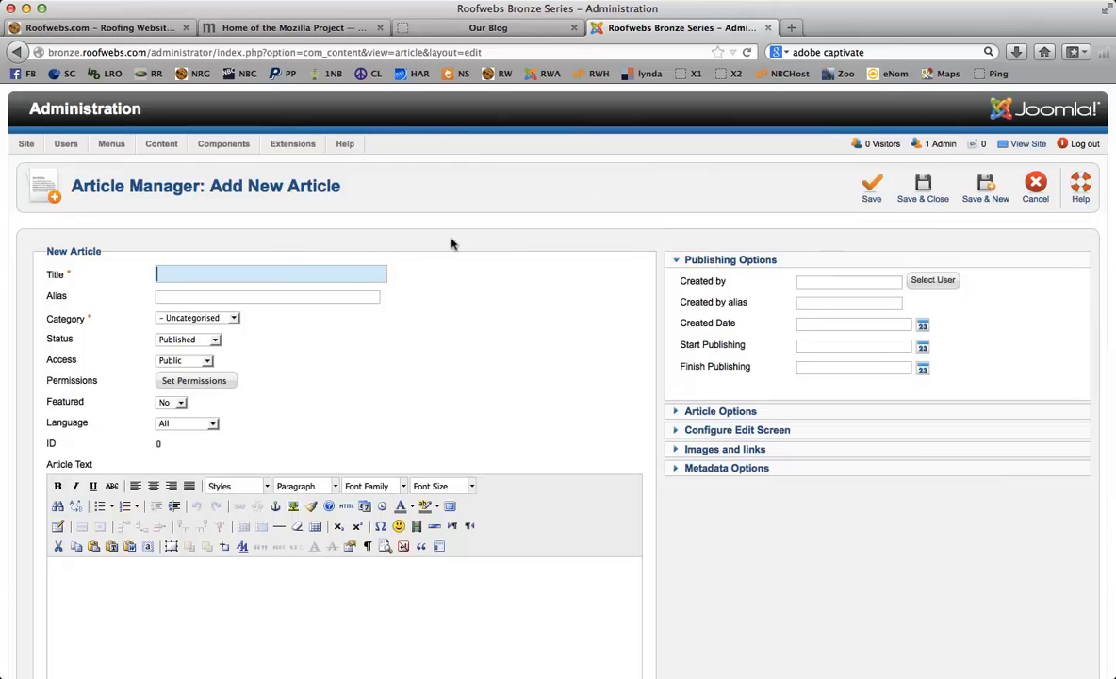
{"action": "type", "text": "Tes"}
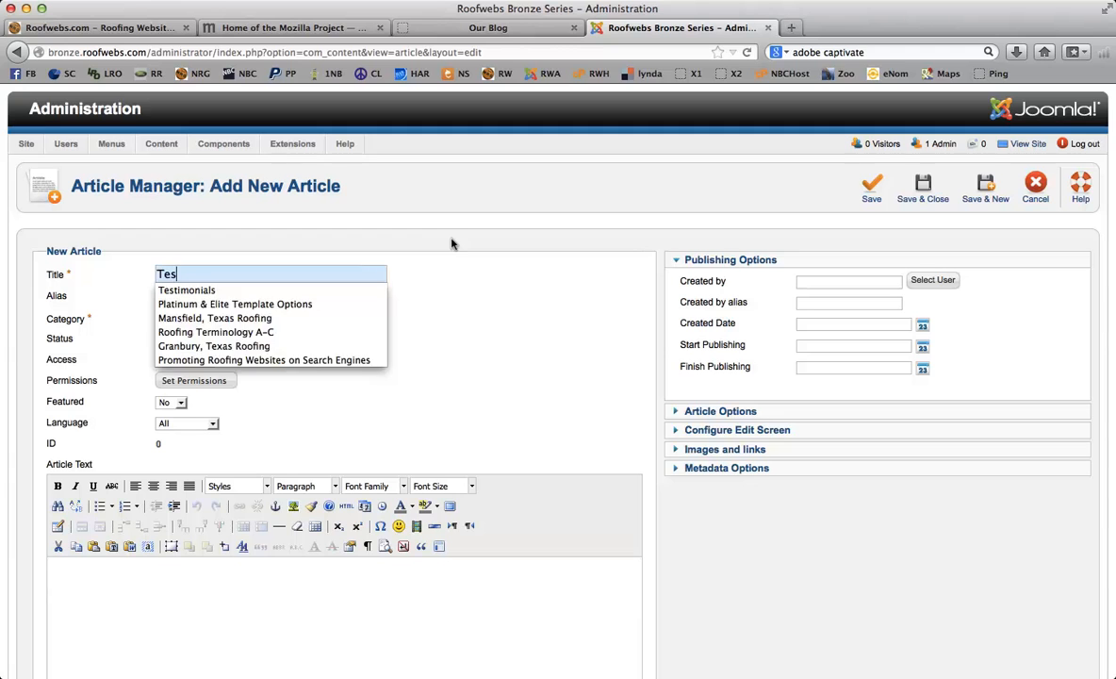
{"action": "type", "text": "t Blog 2"}
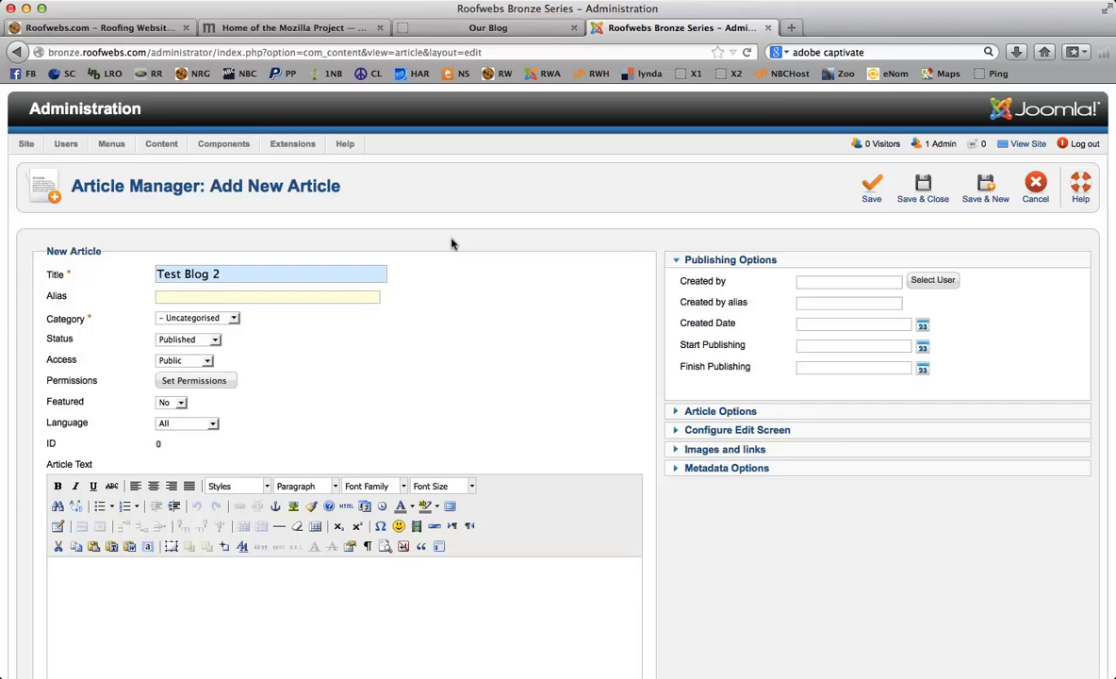
Step: Assign the new article to the Roofing Blog category
{"action": "mouse_move", "coordinate": [56, 321]}
{"action": "left_click", "coordinate": [232, 318]}
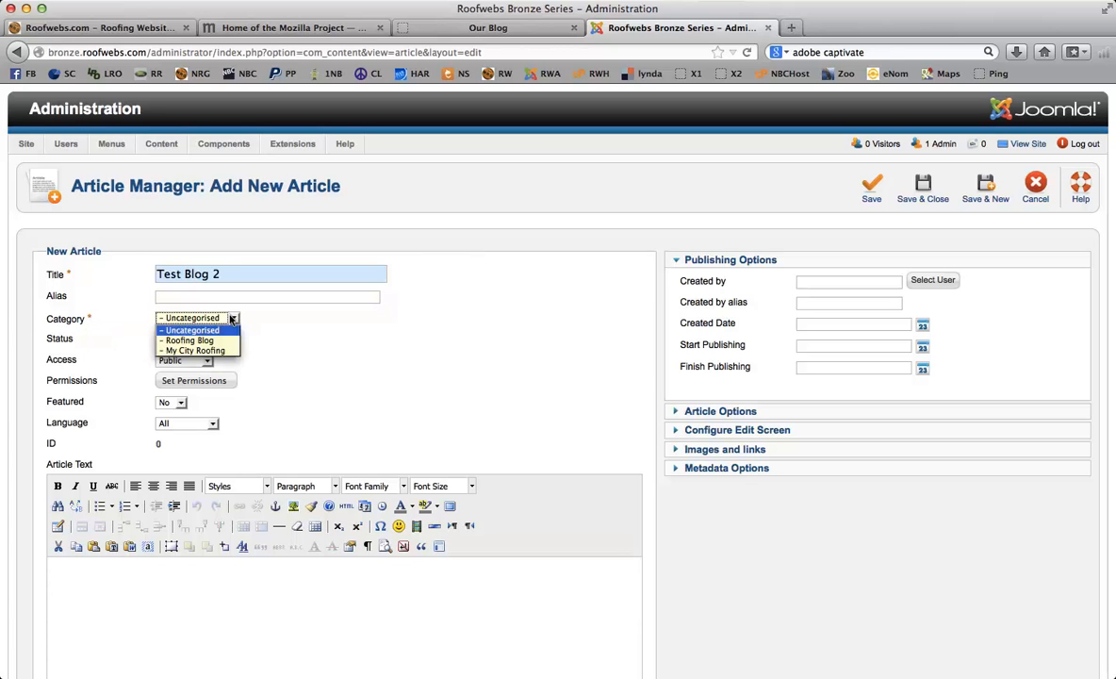
{"action": "left_click", "coordinate": [194, 340]}
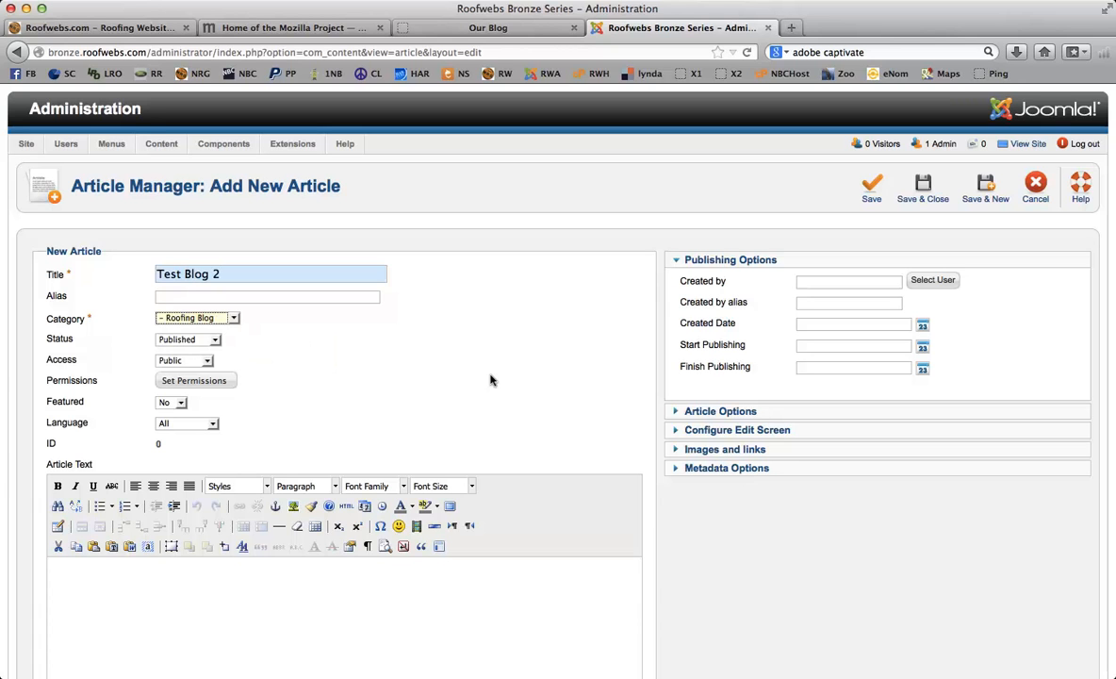
Step: Enter "The content into this box." as the article text, followed by blank lines
{"action": "mouse_move", "coordinate": [49, 342]}
{"action": "scroll", "coordinate": [608, 339], "scroll_direction": "down", "scroll_amount": 5}
{"action": "left_click", "coordinate": [476, 365]}
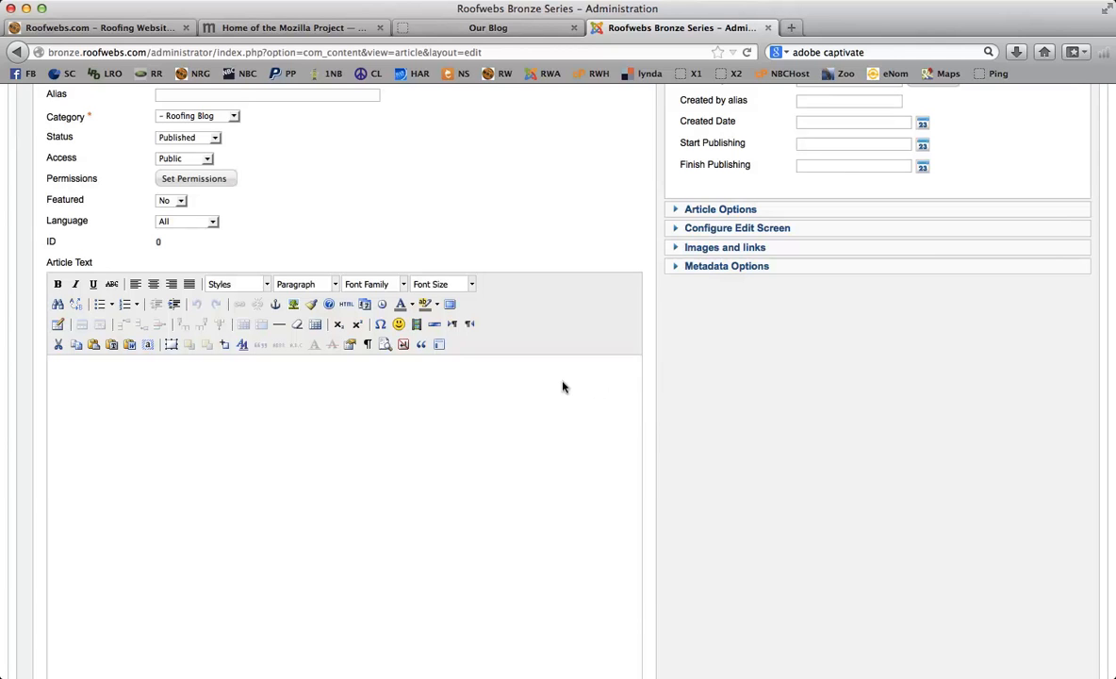
{"action": "type", "text": "The content into this box."}
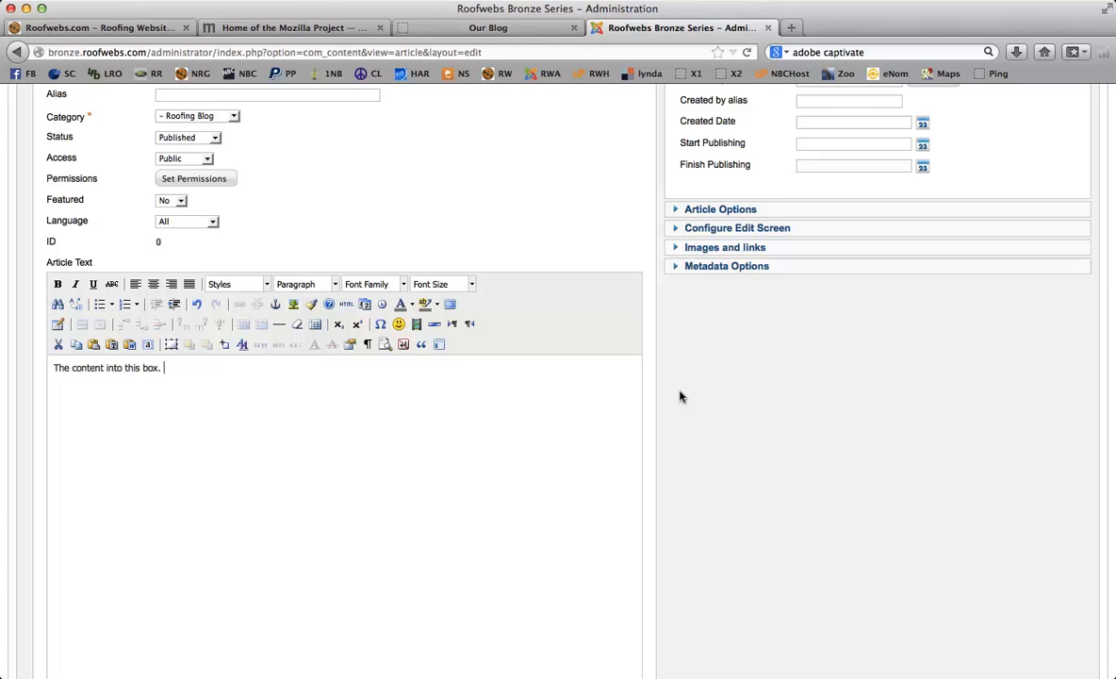
{"action": "key", "text": "Return"}
{"action": "key", "text": "Return"}
{"action": "key", "text": "Return"}
{"action": "scroll", "coordinate": [646, 404], "scroll_direction": "up", "scroll_amount": 4}
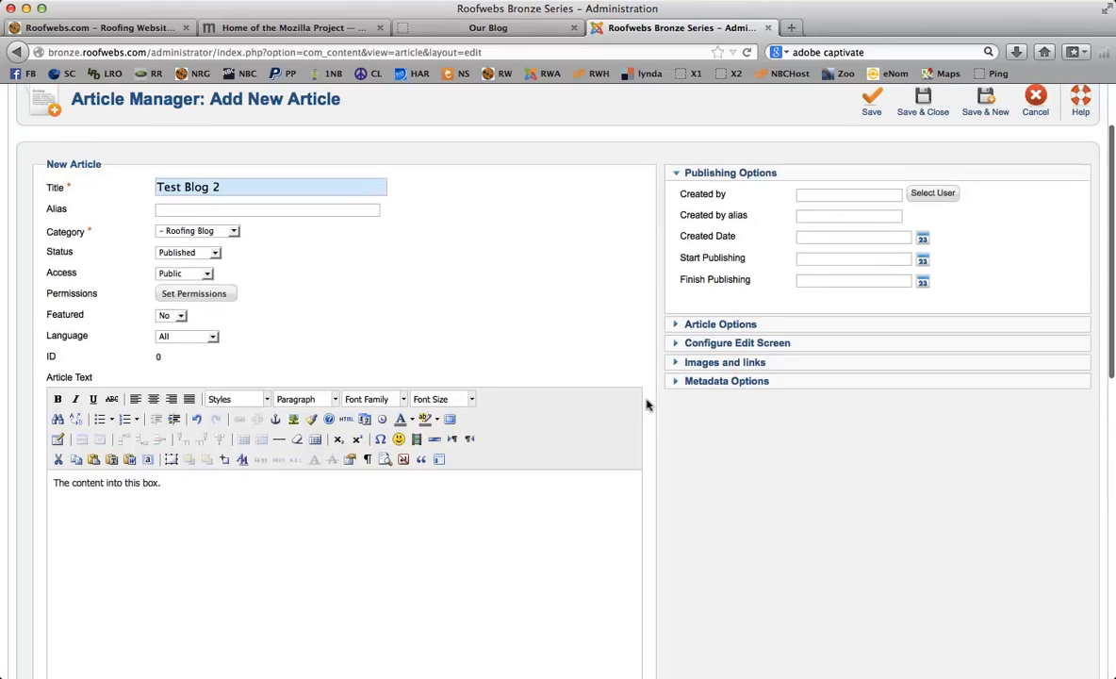
{"action": "scroll", "coordinate": [647, 404], "scroll_direction": "down", "scroll_amount": 1}
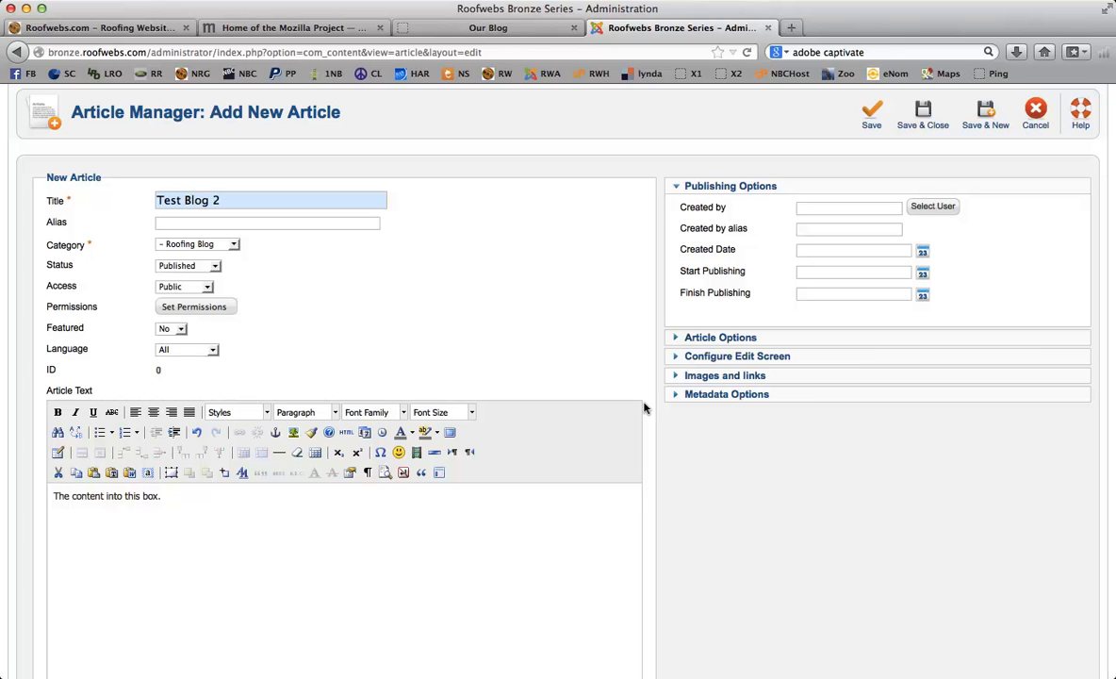
{"action": "key", "text": "Return"}
{"action": "key", "text": "Return"}
Step: Look through the new article's Article Options, Configure Edit Screen, and Images and links settings, collapsing each one again
{"action": "left_click", "coordinate": [669, 337]}
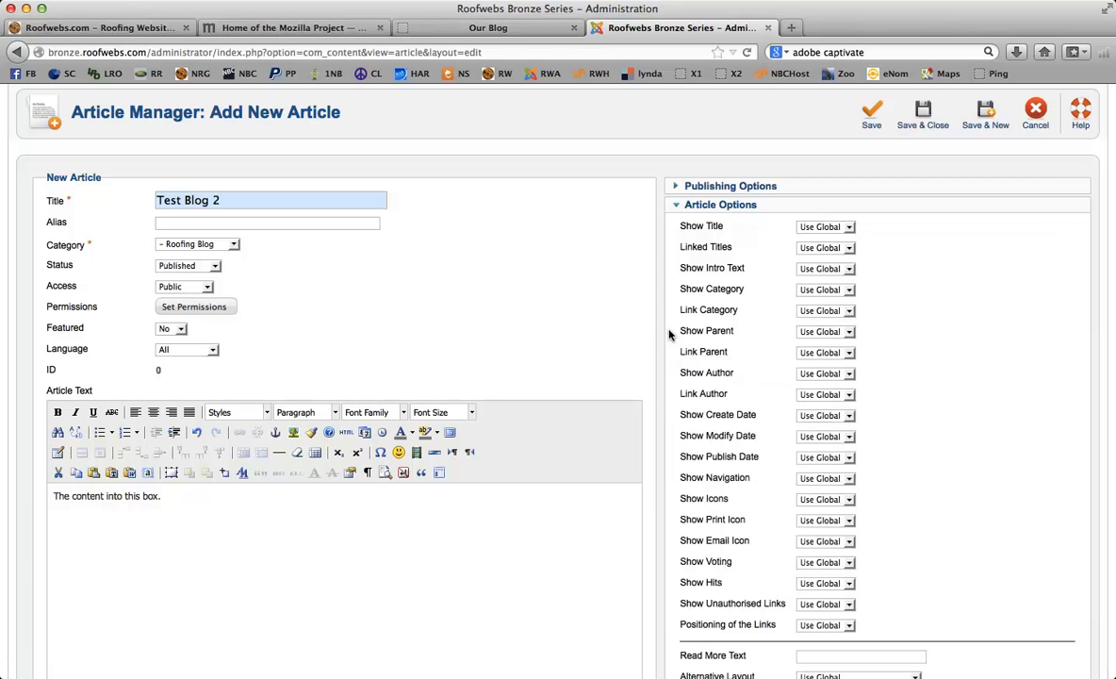
{"action": "left_click", "coordinate": [668, 203]}
{"action": "left_click", "coordinate": [667, 225]}
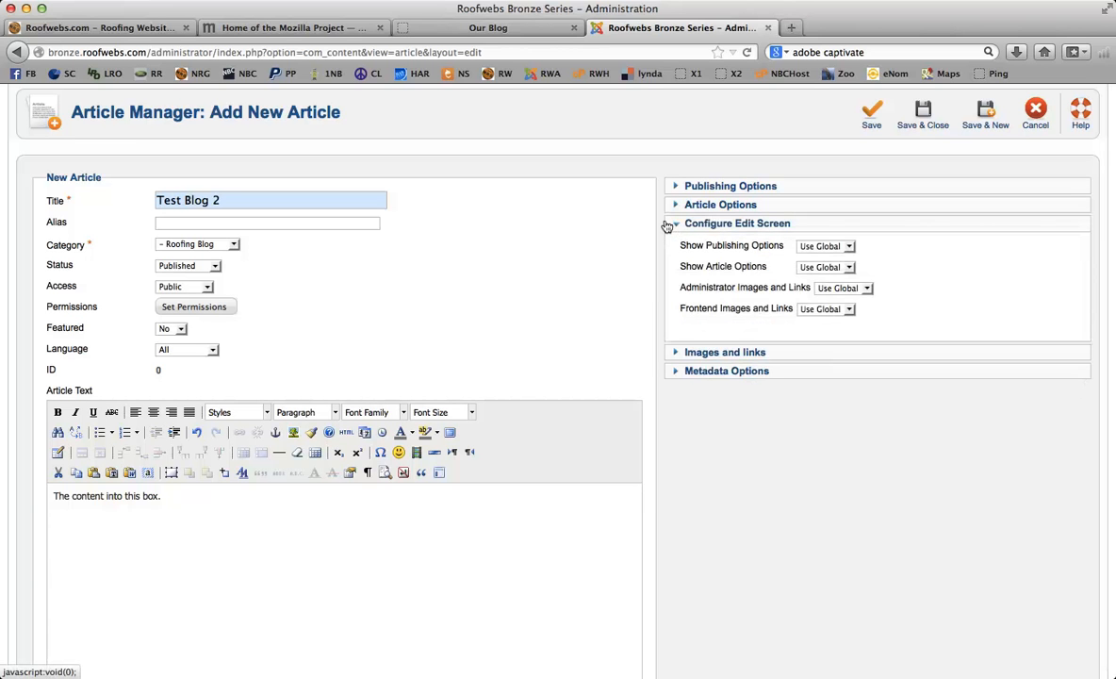
{"action": "left_click", "coordinate": [666, 226]}
{"action": "left_click", "coordinate": [667, 242]}
{"action": "left_click", "coordinate": [666, 242]}
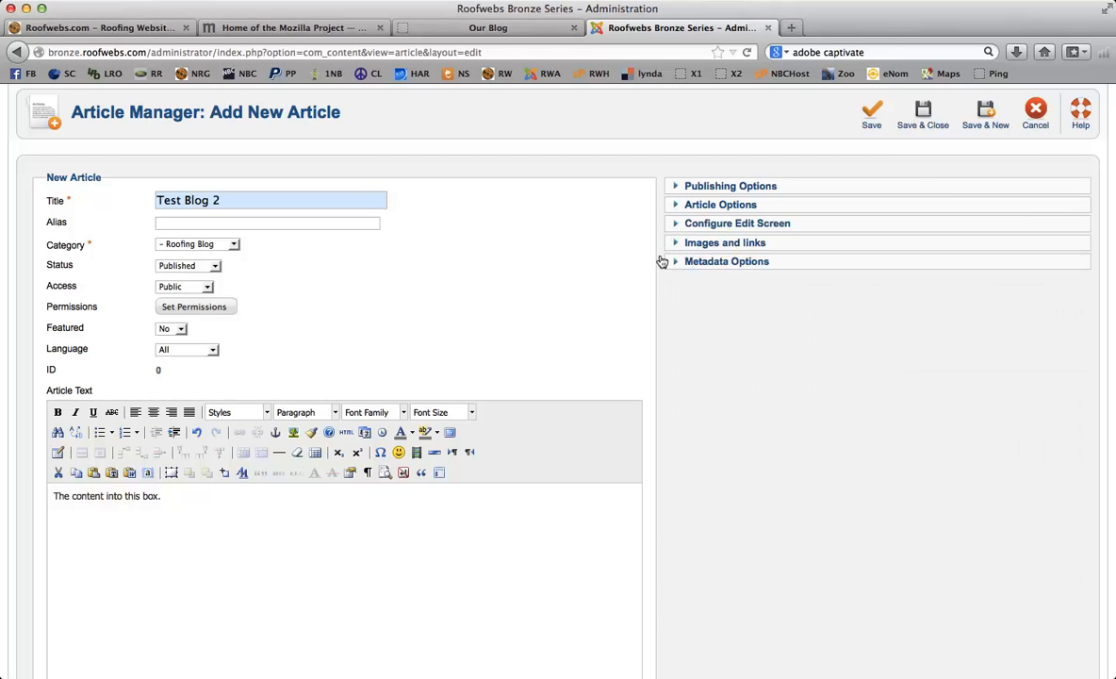
Step: Expand the article's Metadata Options and examine the Meta Description and Meta Keywords fields
{"action": "left_click", "coordinate": [663, 261]}
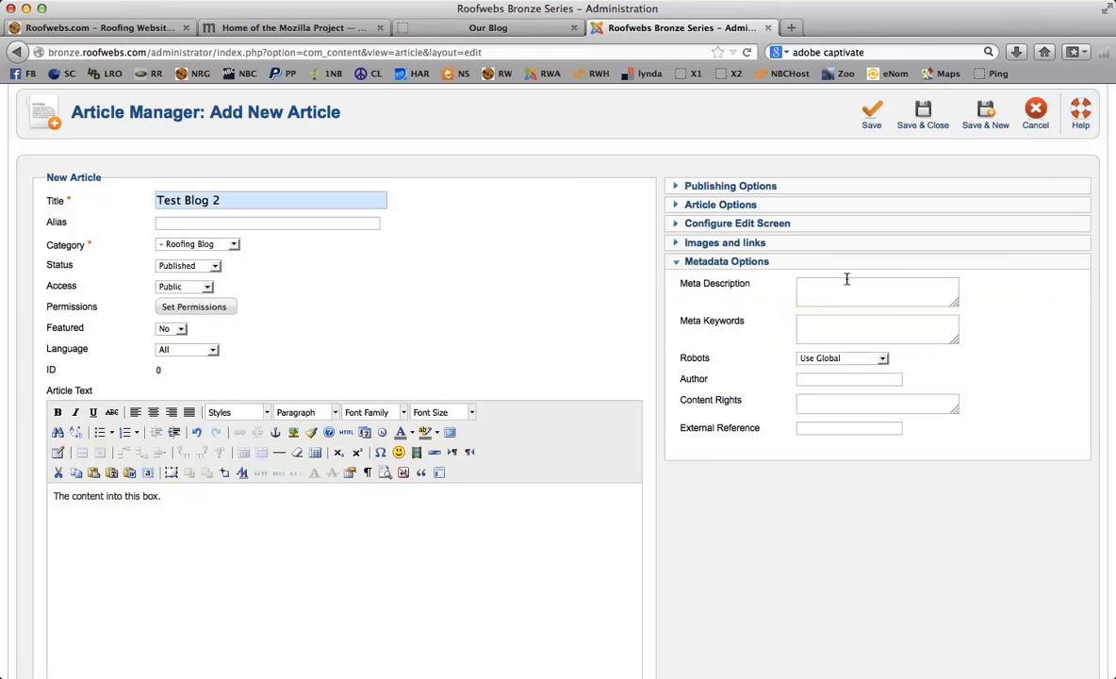
{"action": "left_click", "coordinate": [832, 315]}
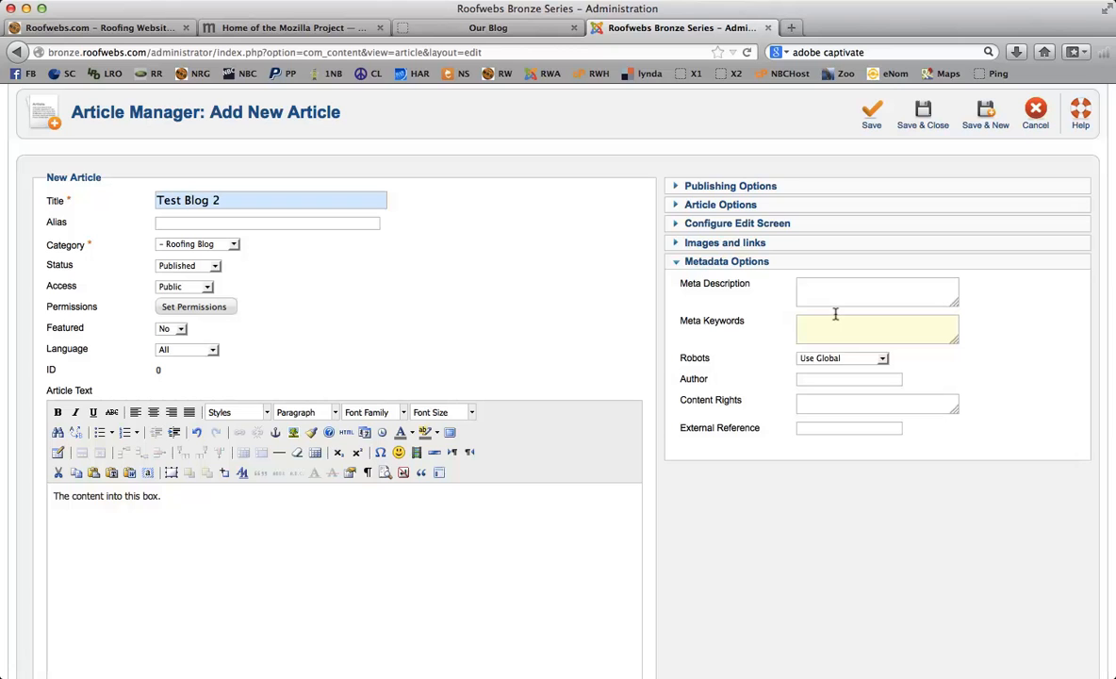
{"action": "left_click", "coordinate": [820, 284]}
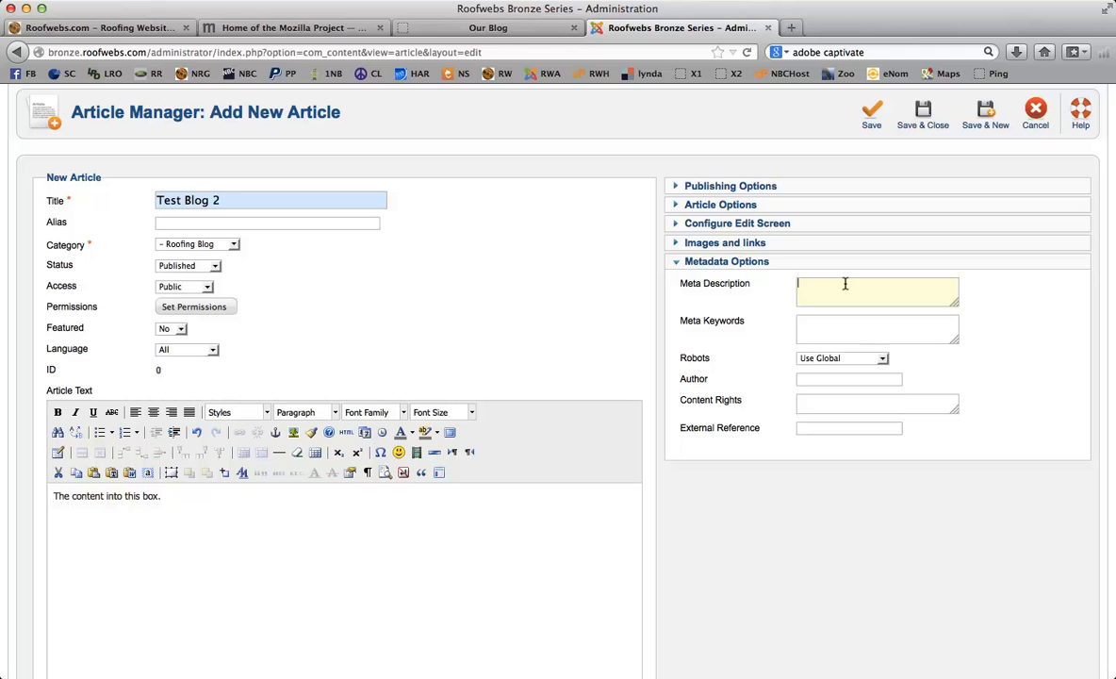
{"action": "left_click", "coordinate": [665, 300]}
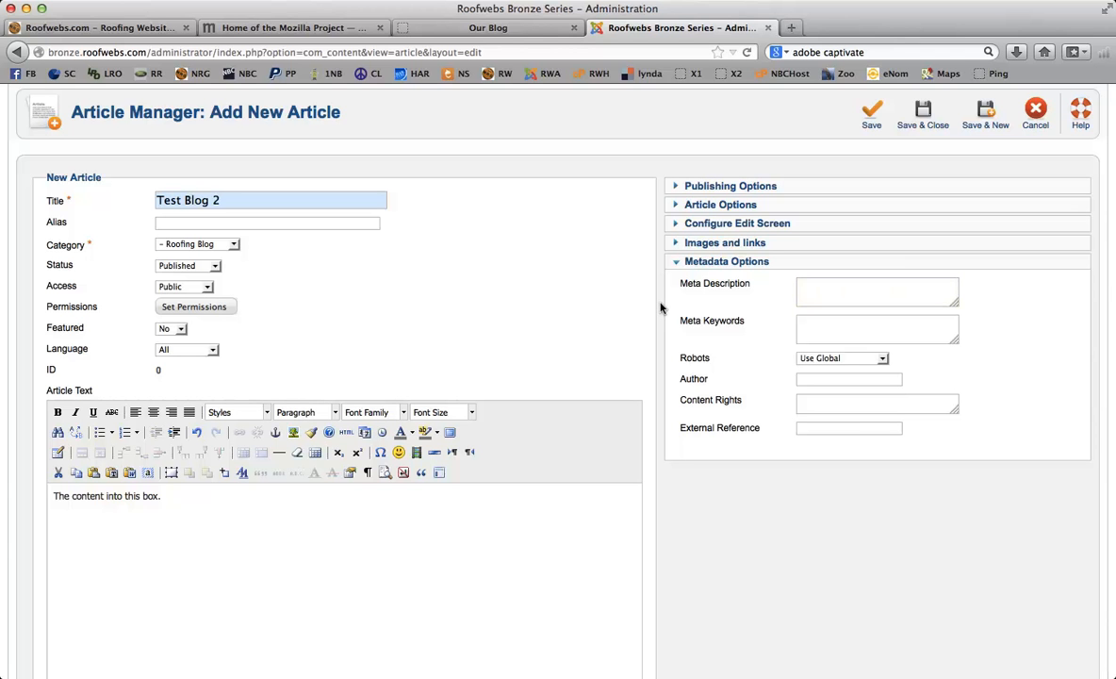
Step: Center the line "The content into this box." in the article text and format it as Heading 3
{"action": "scroll", "coordinate": [661, 309], "scroll_direction": "down", "scroll_amount": 4}
{"action": "scroll", "coordinate": [658, 313], "scroll_direction": "down", "scroll_amount": 5}
{"action": "scroll", "coordinate": [658, 314], "scroll_direction": "up", "scroll_amount": 4}
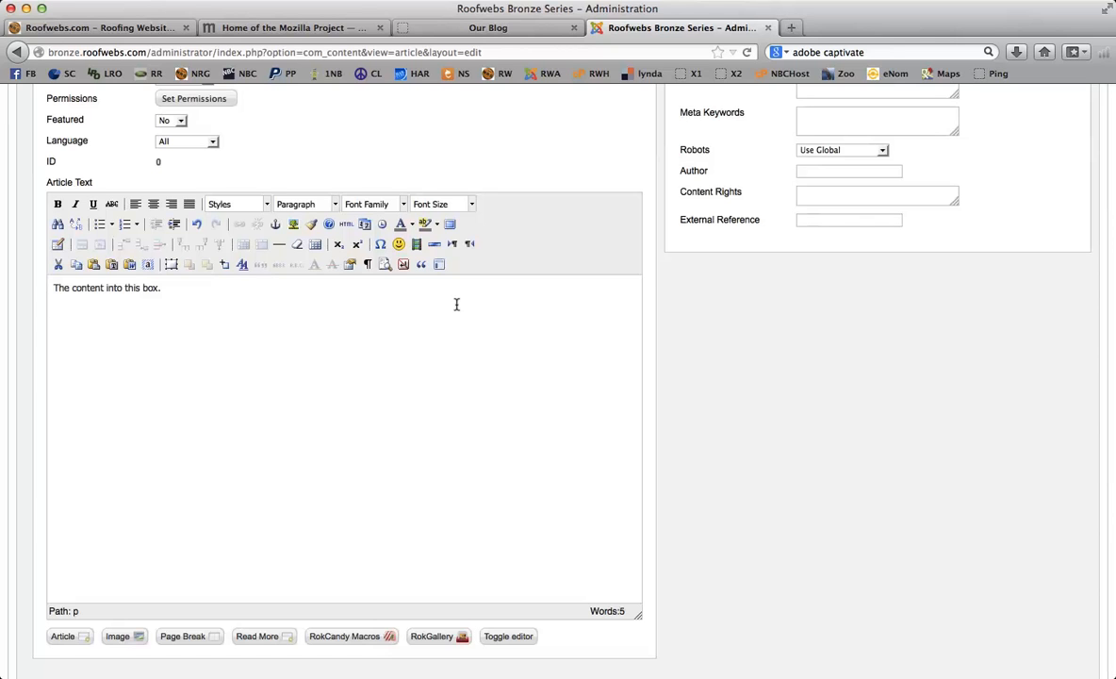
{"action": "left_click_drag", "start_coordinate": [185, 286], "coordinate": [51, 286]}
{"action": "left_click", "coordinate": [152, 204]}
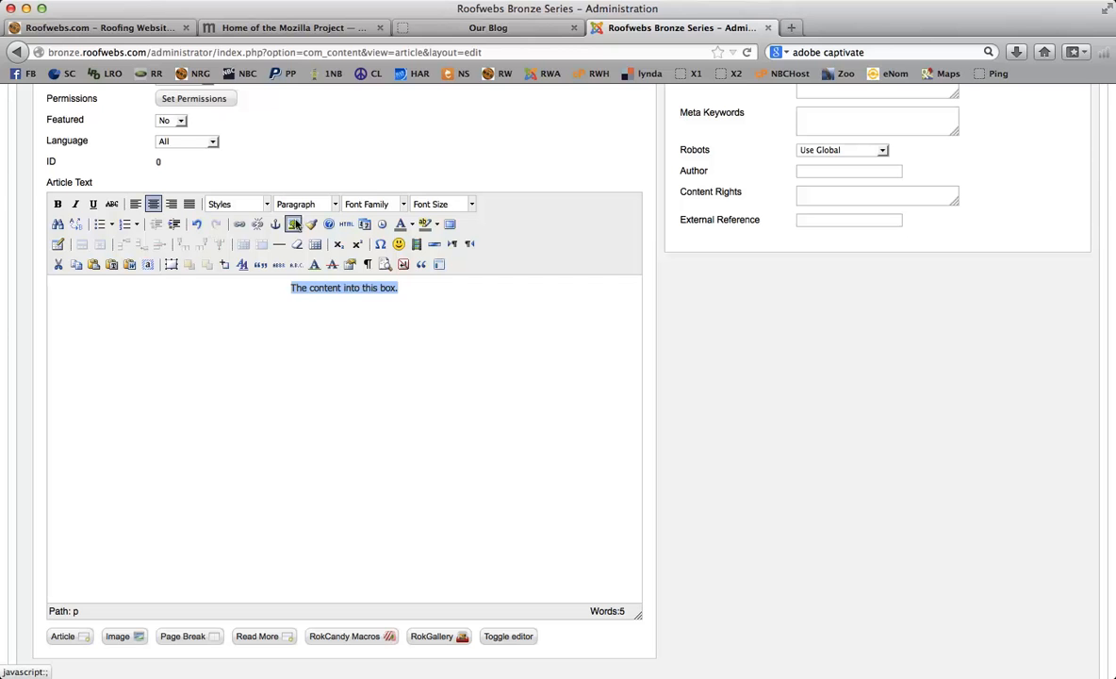
{"action": "left_click", "coordinate": [334, 204]}
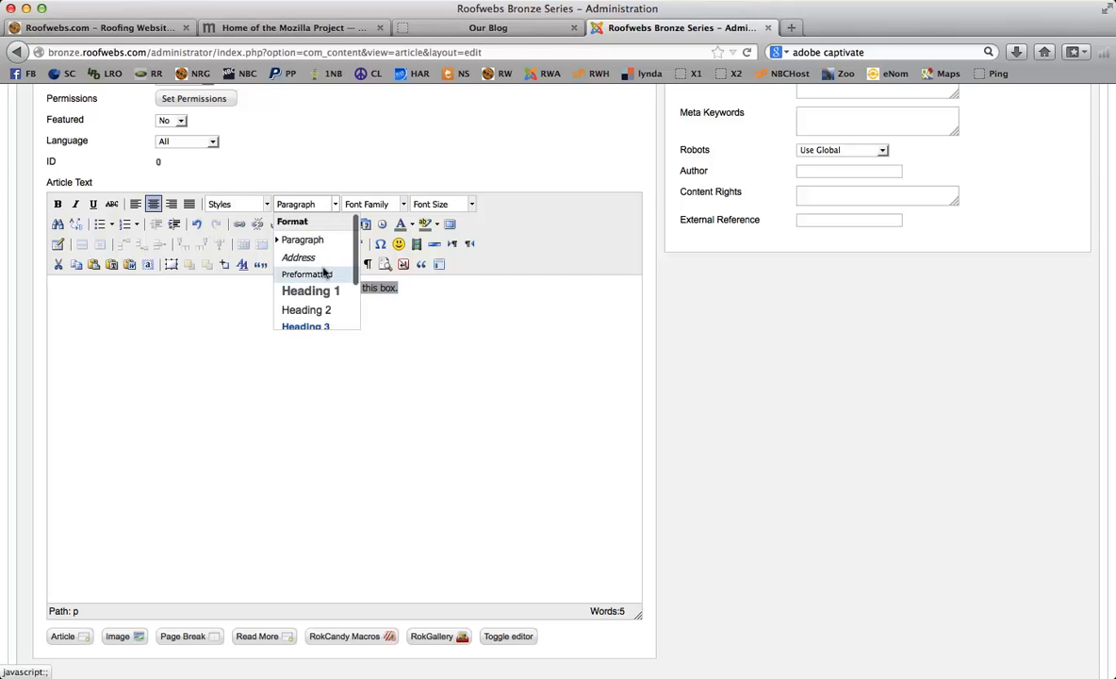
{"action": "left_click", "coordinate": [321, 325]}
{"action": "left_click", "coordinate": [608, 320]}
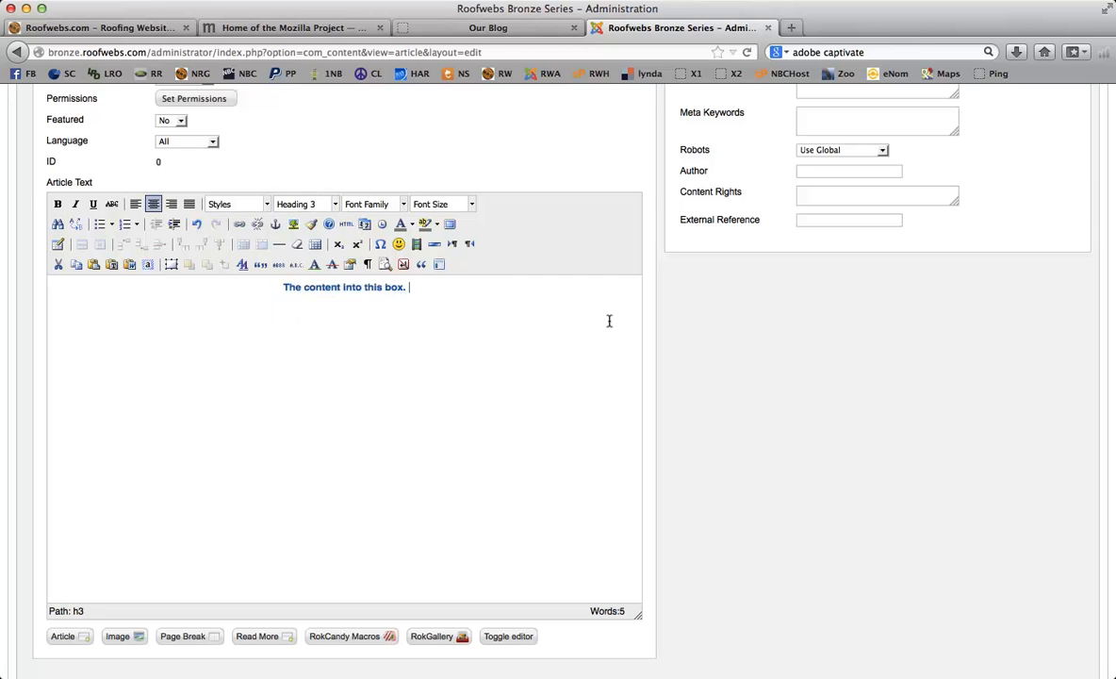
Step: Add a "Type Information:" line below the heading and paste four more copies of it beneath
{"action": "key", "text": "Return"}
{"action": "type", "text": "Type Information:"}
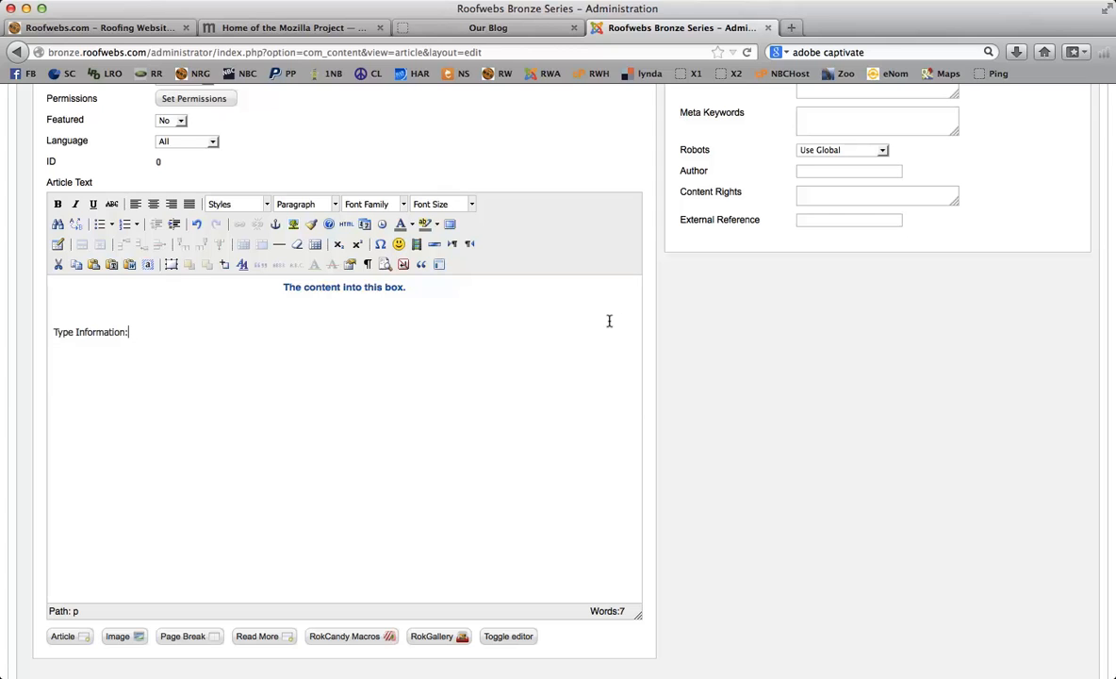
{"action": "key", "text": "shift+Home"}
{"action": "key", "text": "ctrl+c"}
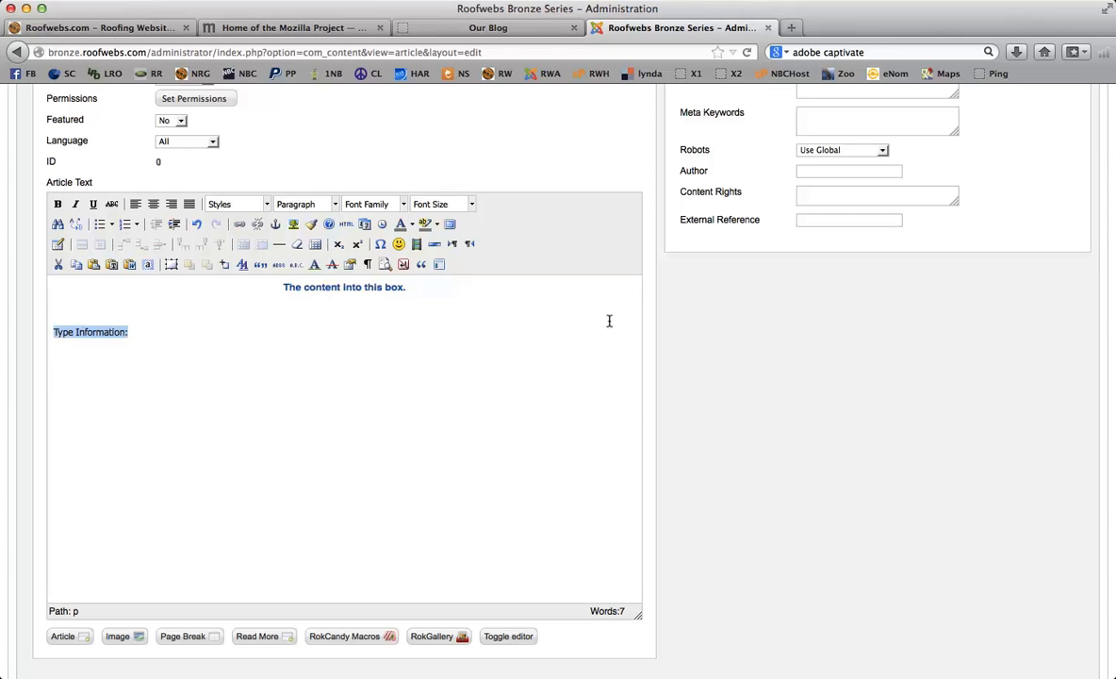
{"action": "left_click", "coordinate": [489, 325]}
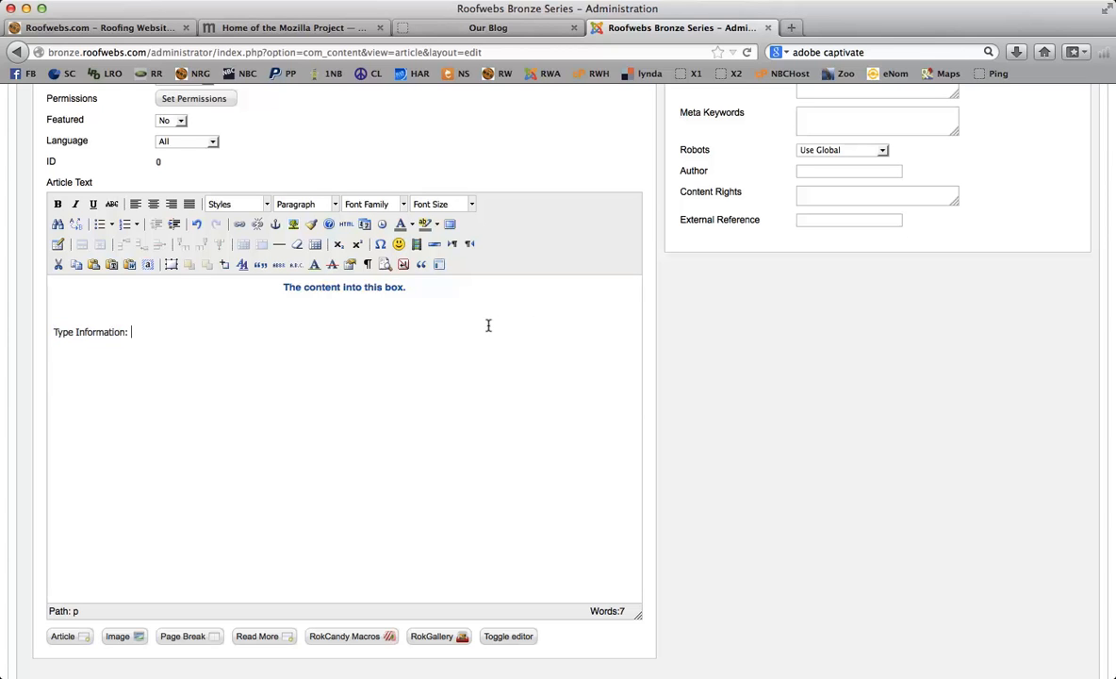
{"action": "key", "text": "ctrl+v"}
{"action": "key", "text": "ctrl+v"}
{"action": "key", "text": "ctrl+v"}
{"action": "key", "text": "ctrl+v"}
Step: Check the live blog page in its open browser tab, return to the article form and save the new article
{"action": "scroll", "coordinate": [738, 347], "scroll_direction": "up", "scroll_amount": 3}
{"action": "scroll", "coordinate": [784, 344], "scroll_direction": "down", "scroll_amount": 3}
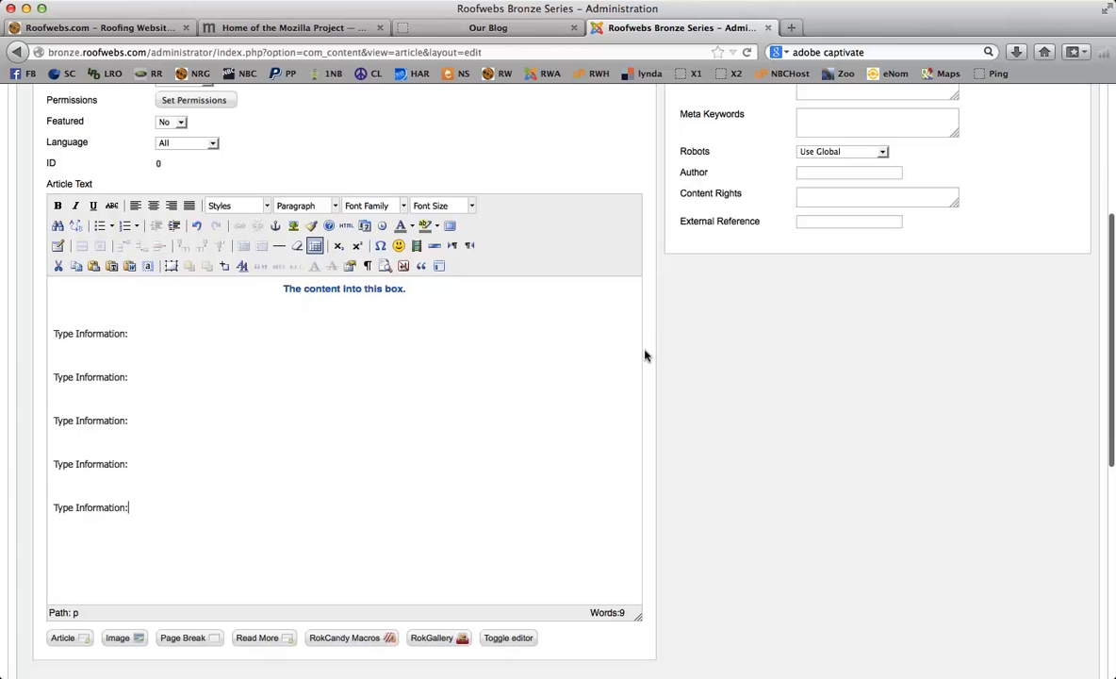
{"action": "scroll", "coordinate": [646, 354], "scroll_direction": "up", "scroll_amount": 4}
{"action": "scroll", "coordinate": [646, 353], "scroll_direction": "up", "scroll_amount": 2}
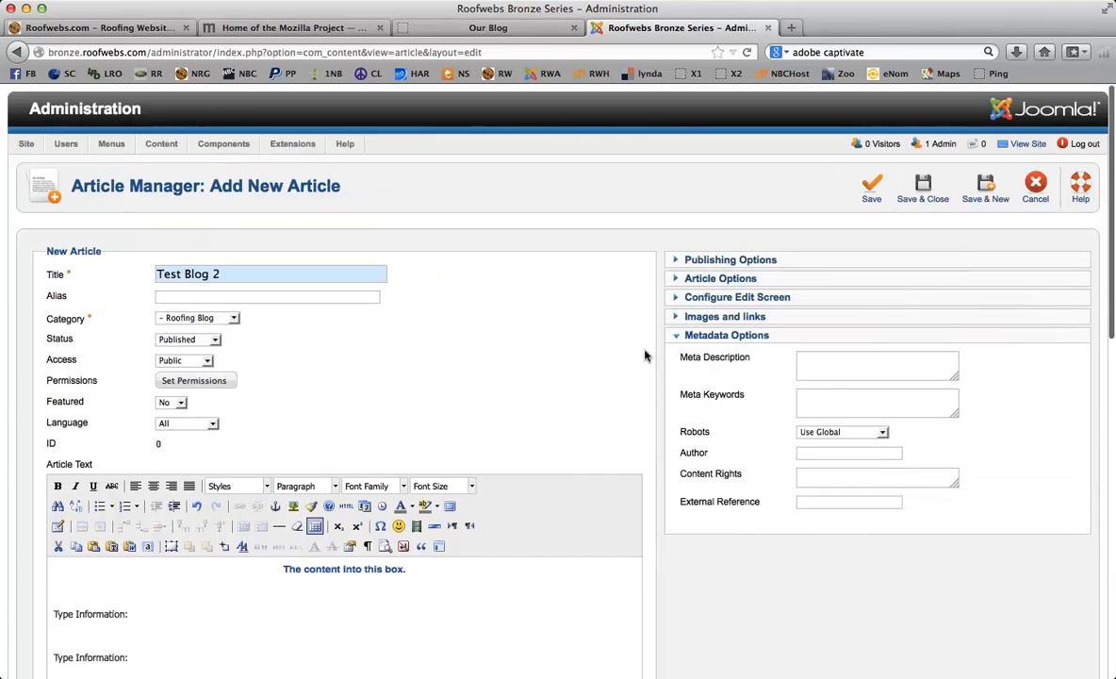
{"action": "left_click", "coordinate": [496, 28]}
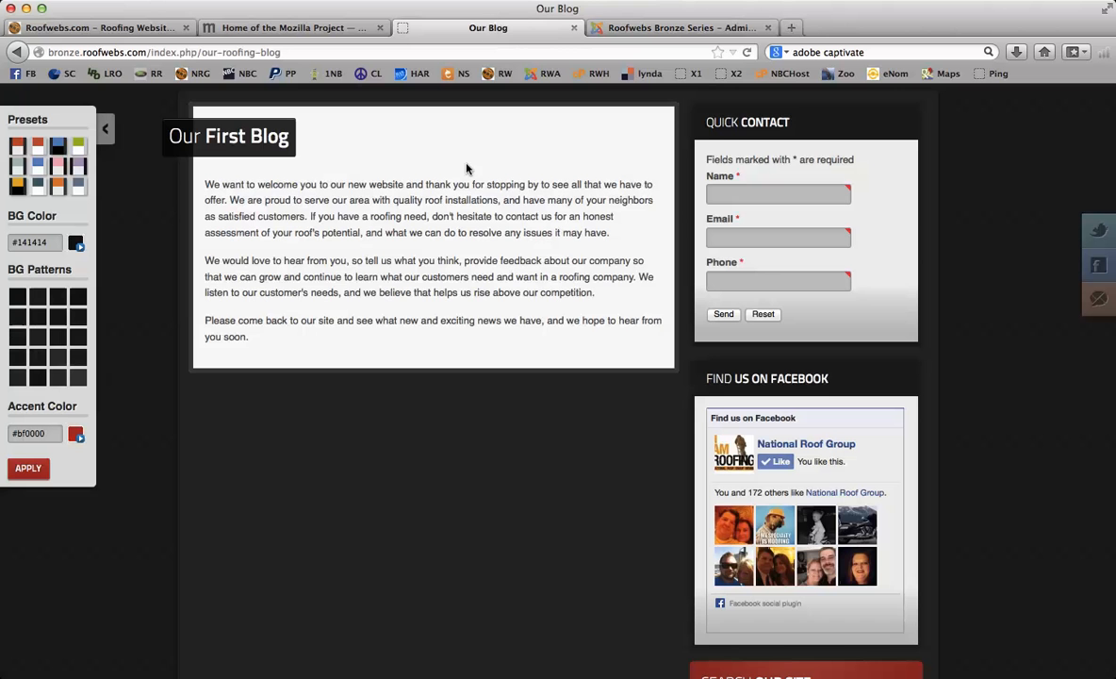
{"action": "left_click", "coordinate": [622, 27]}
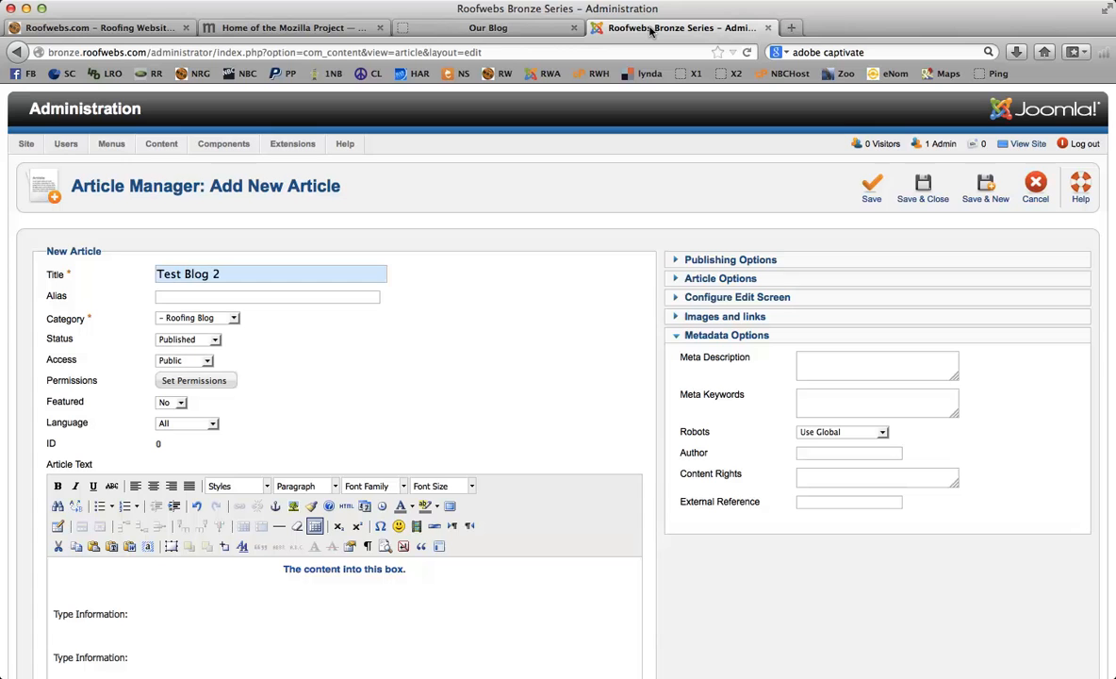
{"action": "left_click", "coordinate": [871, 186]}
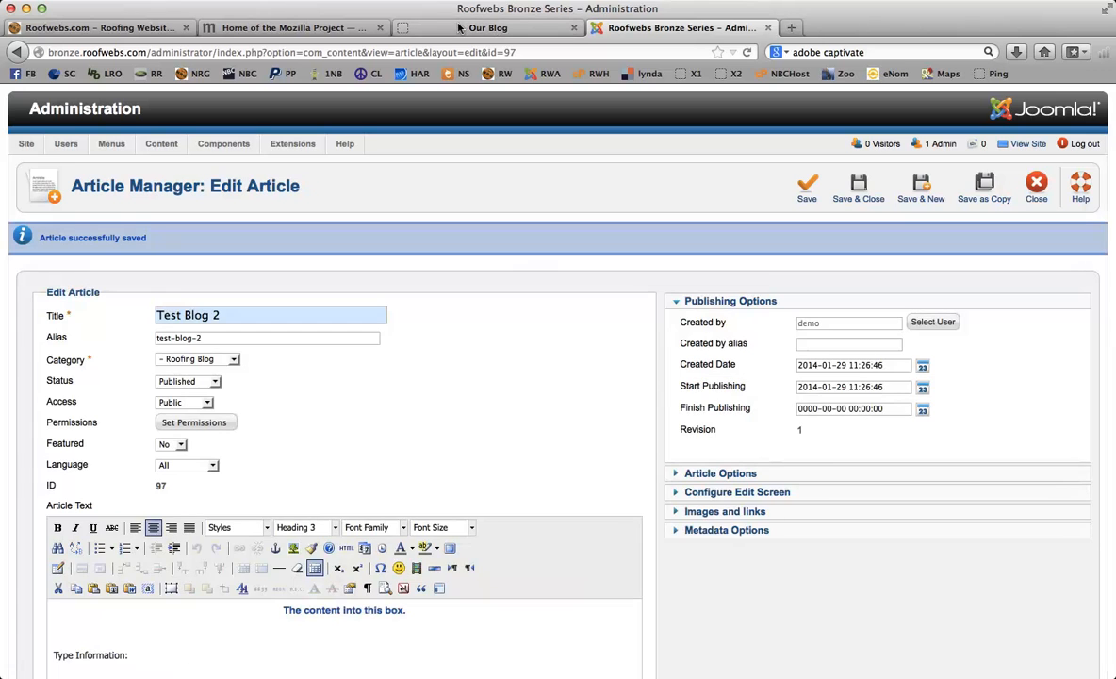
Step: Reload the live Our Blog page and look through the posts listed on it
{"action": "scroll", "coordinate": [524, 270], "scroll_direction": "down", "scroll_amount": 5}
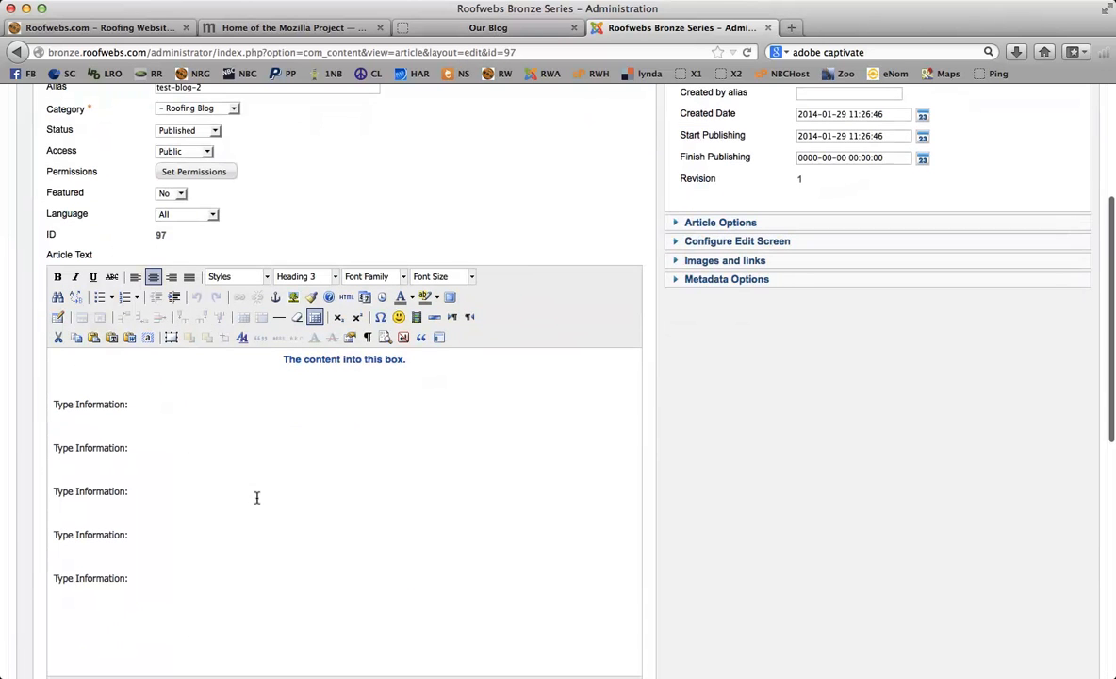
{"action": "left_click", "coordinate": [483, 29]}
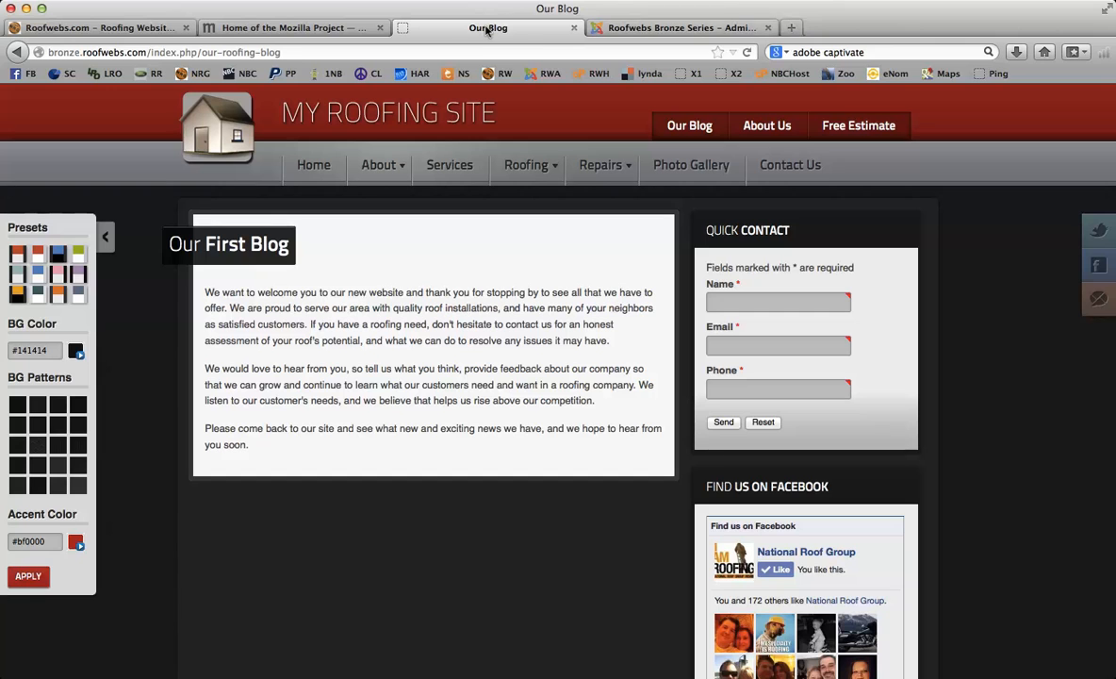
{"action": "left_click", "coordinate": [743, 52]}
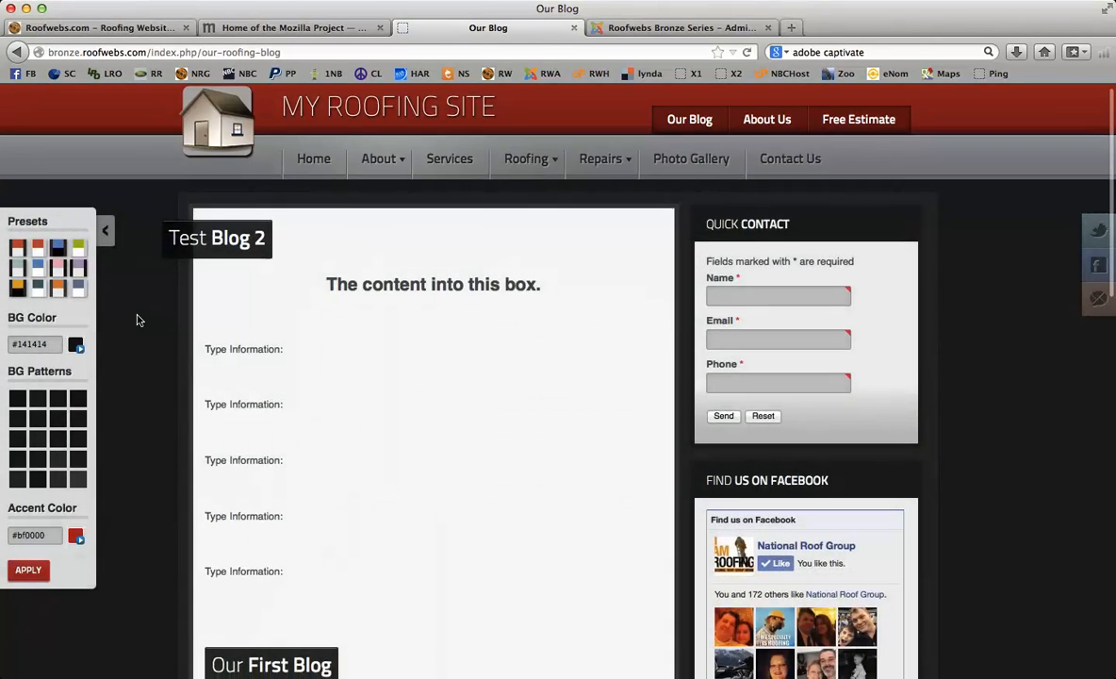
{"action": "scroll", "coordinate": [137, 321], "scroll_direction": "down", "scroll_amount": 4}
{"action": "scroll", "coordinate": [136, 321], "scroll_direction": "down", "scroll_amount": 5}
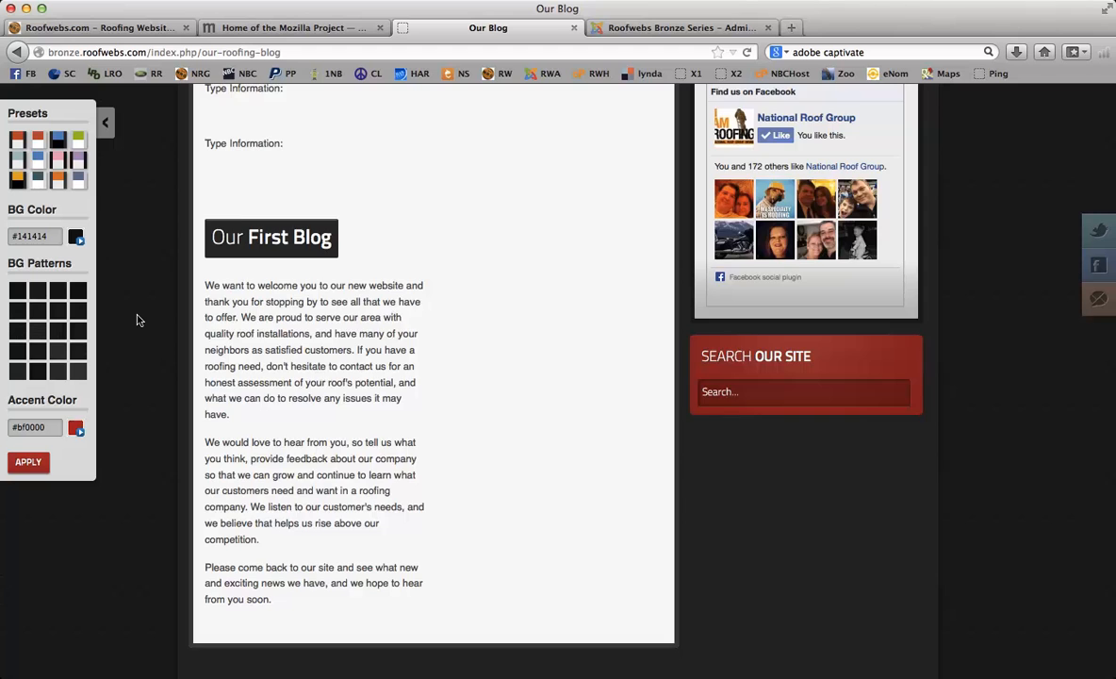
{"action": "scroll", "coordinate": [137, 321], "scroll_direction": "up", "scroll_amount": 5}
{"action": "scroll", "coordinate": [137, 321], "scroll_direction": "up", "scroll_amount": 2}
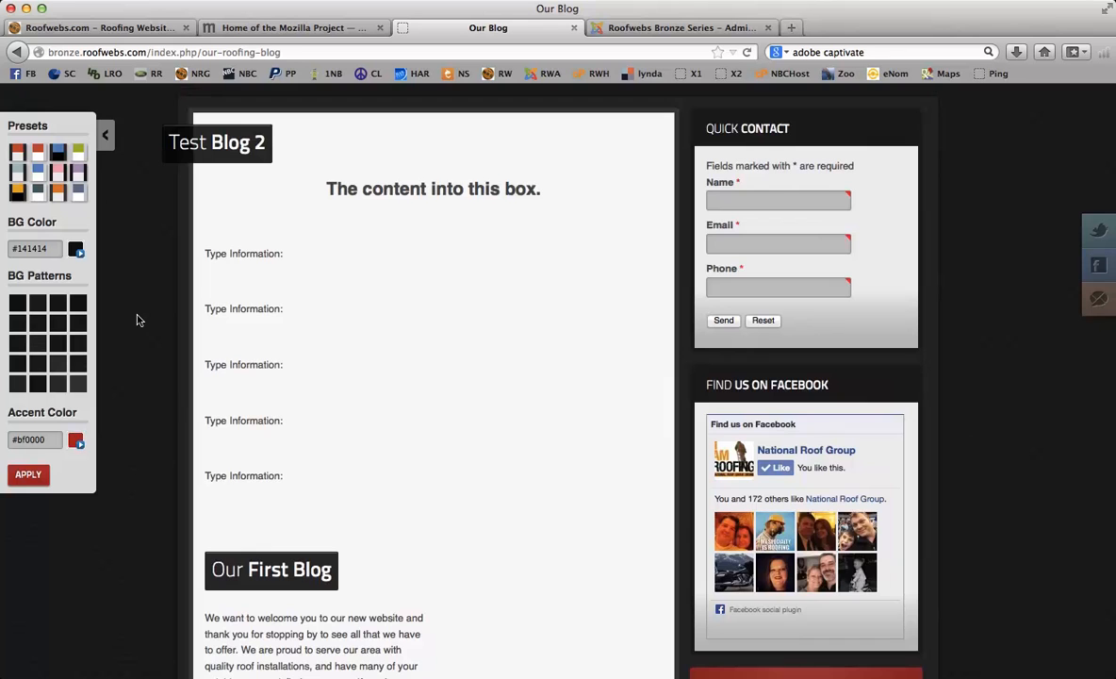
{"action": "scroll", "coordinate": [137, 321], "scroll_direction": "up", "scroll_amount": 2}
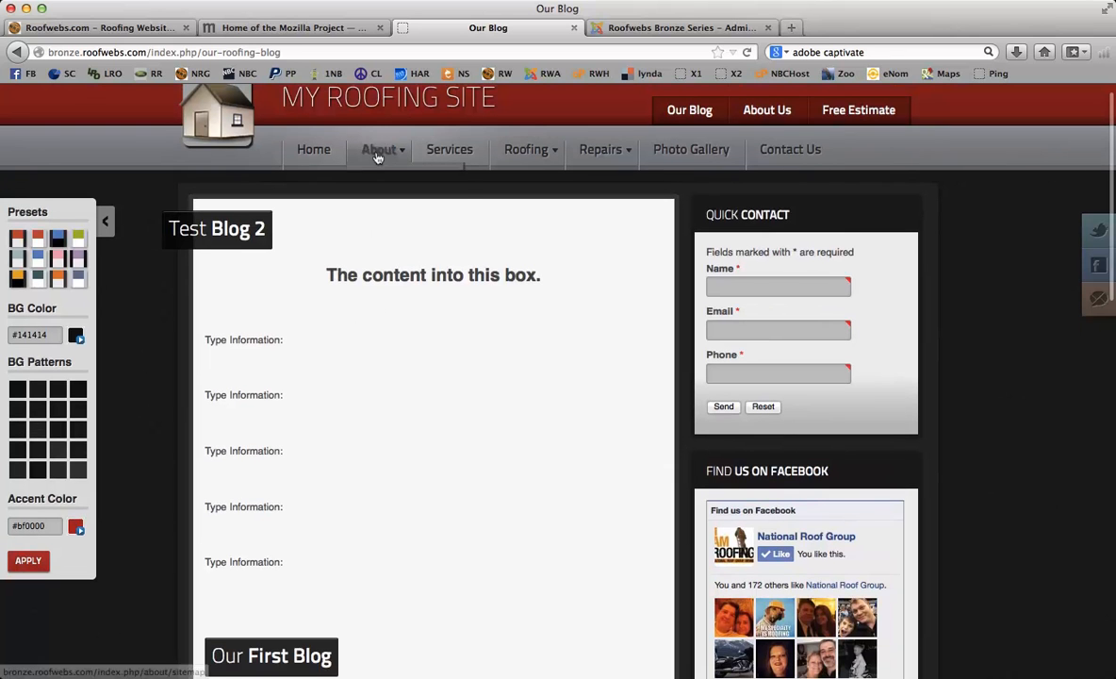
Step: Open the Sitemap page under About on the live site and look through its menu links
{"action": "mouse_move", "coordinate": [377, 153]}
{"action": "left_click", "coordinate": [369, 241]}
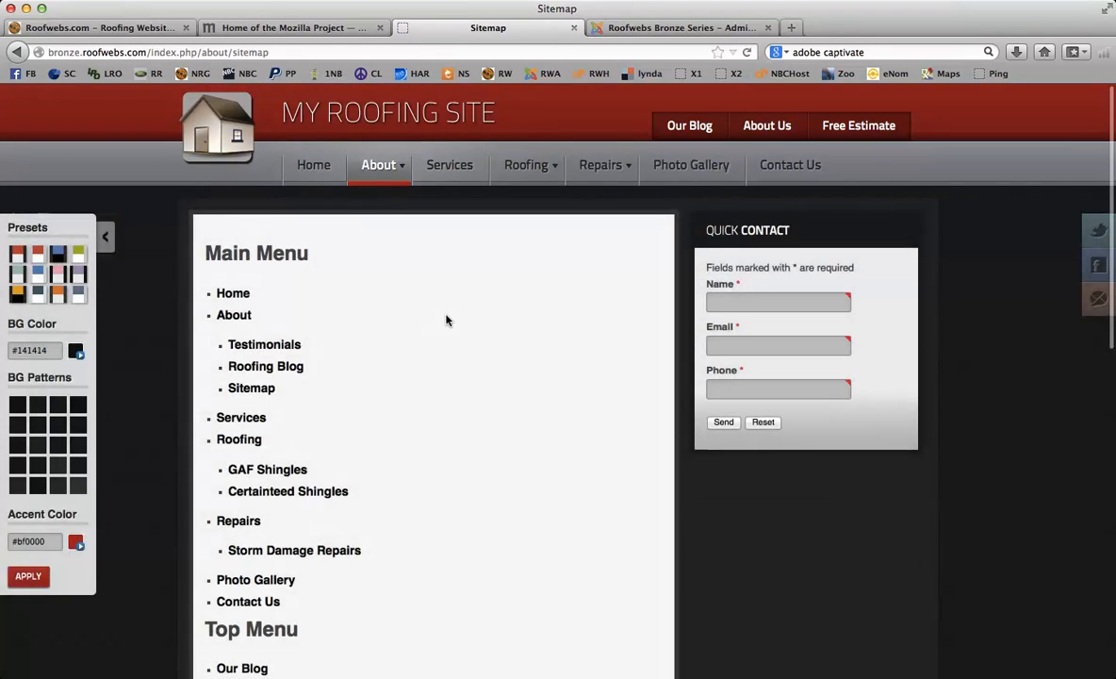
{"action": "scroll", "coordinate": [445, 318], "scroll_direction": "down", "scroll_amount": 5}
{"action": "scroll", "coordinate": [424, 383], "scroll_direction": "up", "scroll_amount": 3}
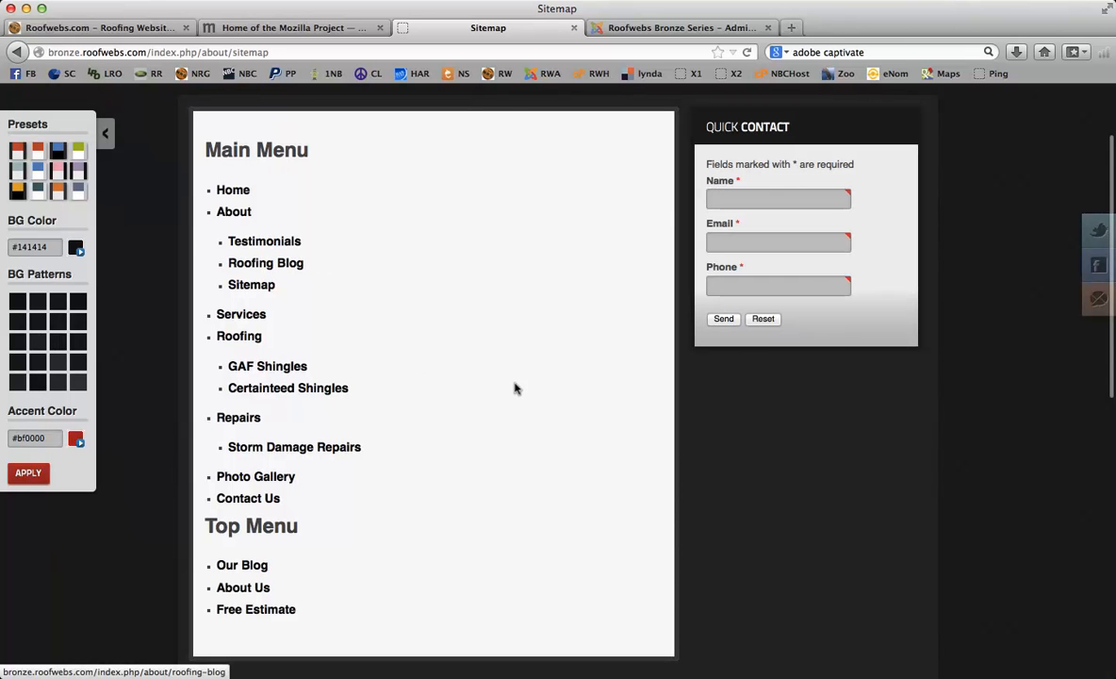
{"action": "scroll", "coordinate": [515, 388], "scroll_direction": "up", "scroll_amount": 3}
Step: Return to the Our Blog page, open the Test Blog 2 post on its own page and examine its web address
{"action": "left_click", "coordinate": [697, 124]}
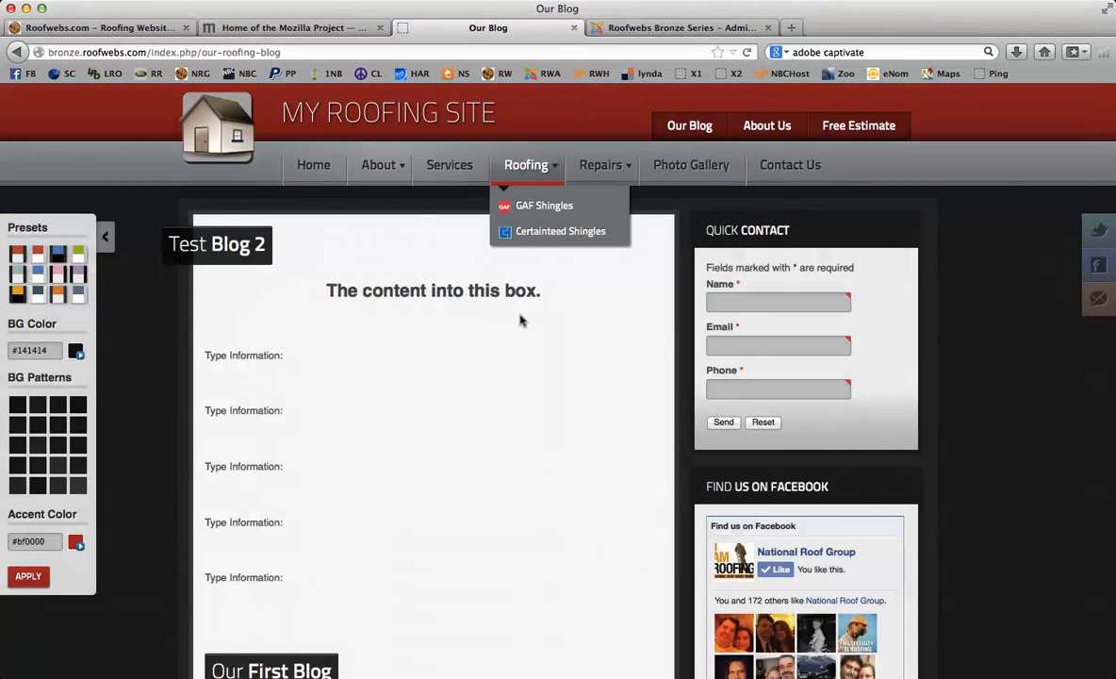
{"action": "scroll", "coordinate": [358, 316], "scroll_direction": "down", "scroll_amount": 3}
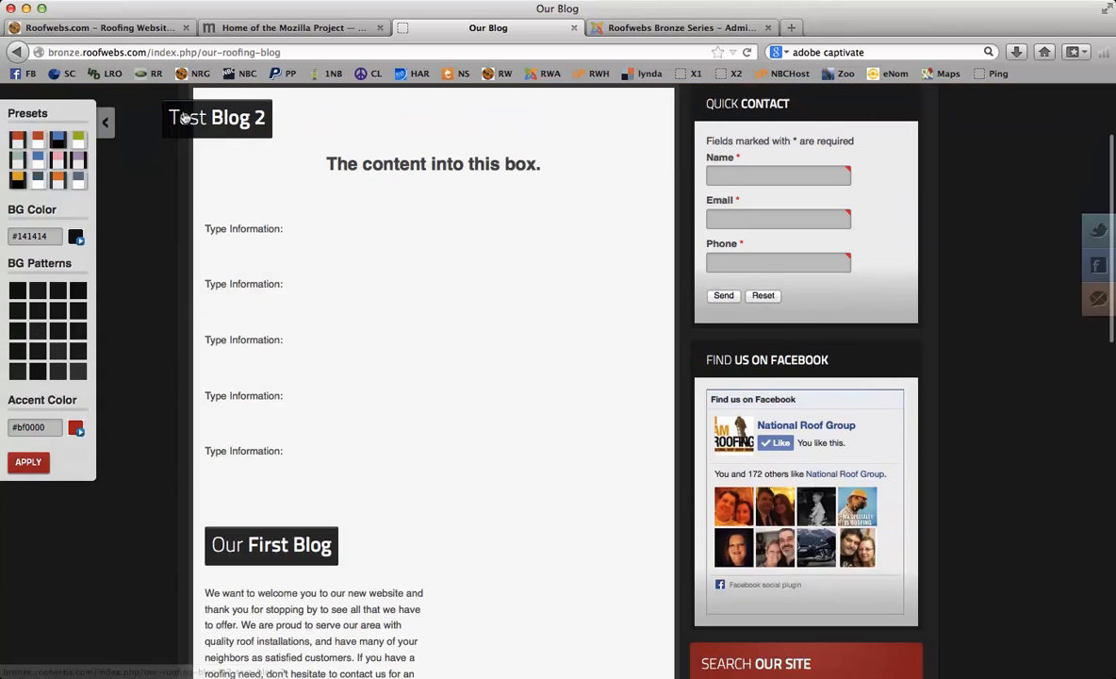
{"action": "left_click", "coordinate": [214, 117]}
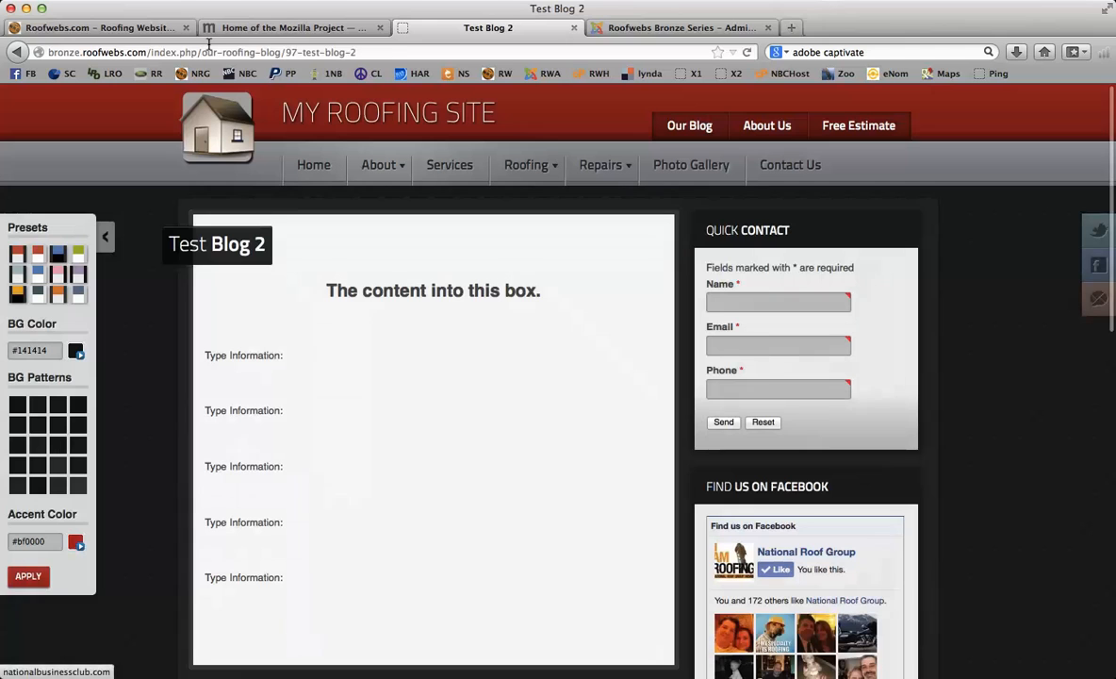
{"action": "left_click_drag", "start_coordinate": [213, 47], "coordinate": [237, 45]}
{"action": "left_click", "coordinate": [373, 45]}
{"action": "left_click", "coordinate": [366, 53]}
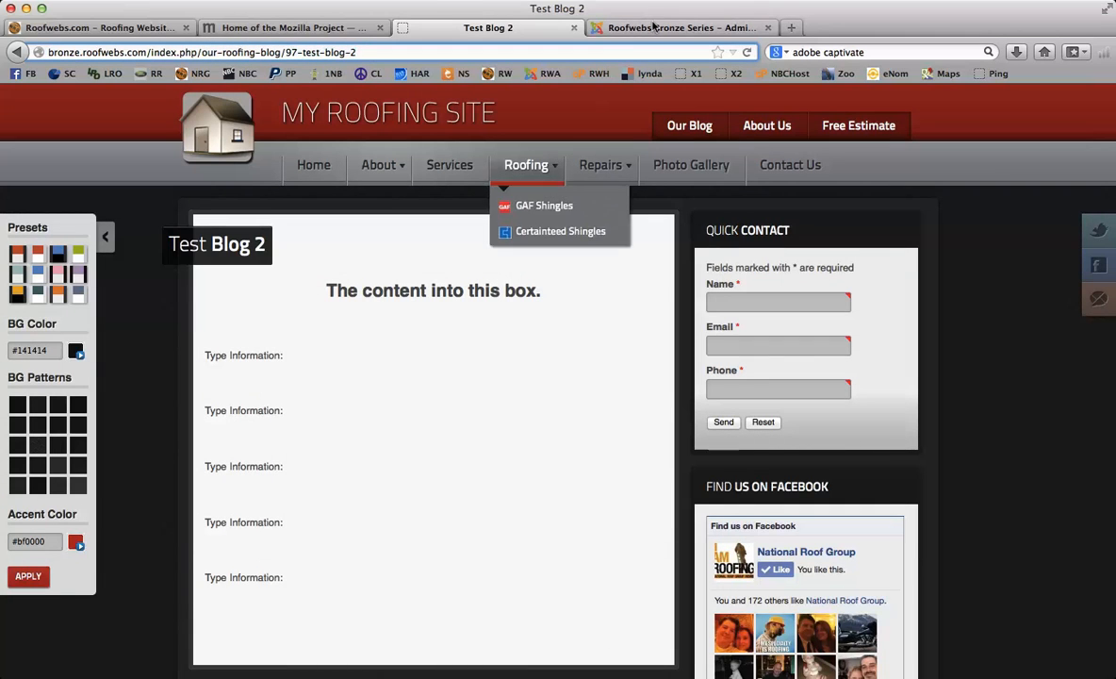
Step: Compare the article's alias in the administration with the "test-blog-2" part of the live post's web address
{"action": "left_click", "coordinate": [653, 27]}
{"action": "scroll", "coordinate": [556, 206], "scroll_direction": "up", "scroll_amount": 3}
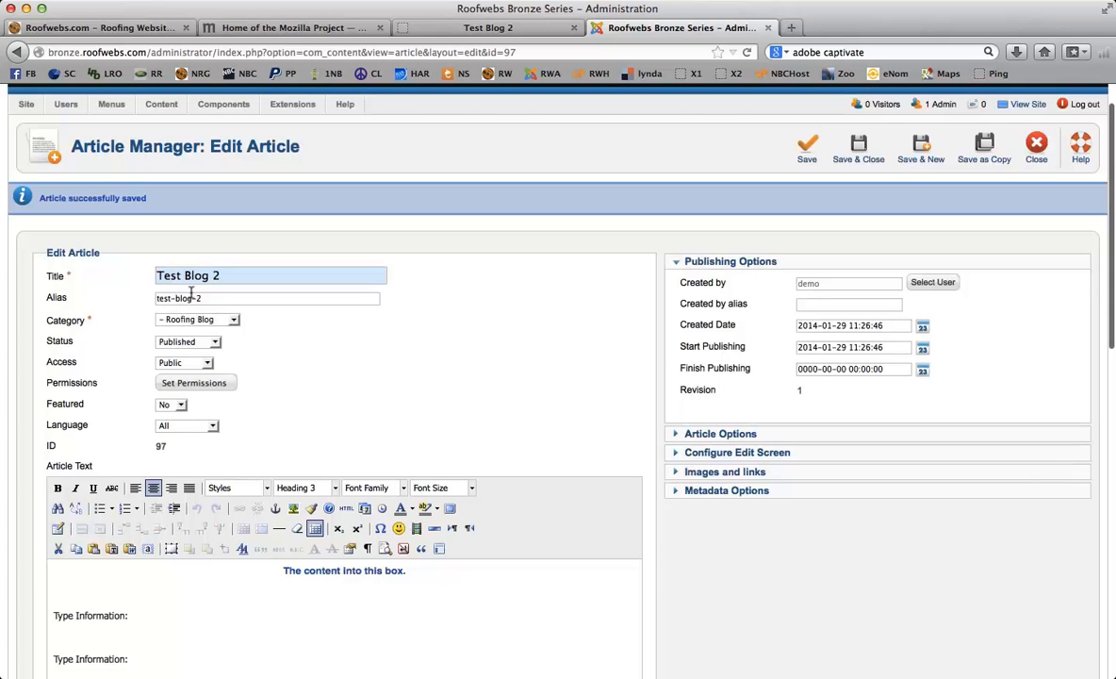
{"action": "left_click", "coordinate": [523, 33]}
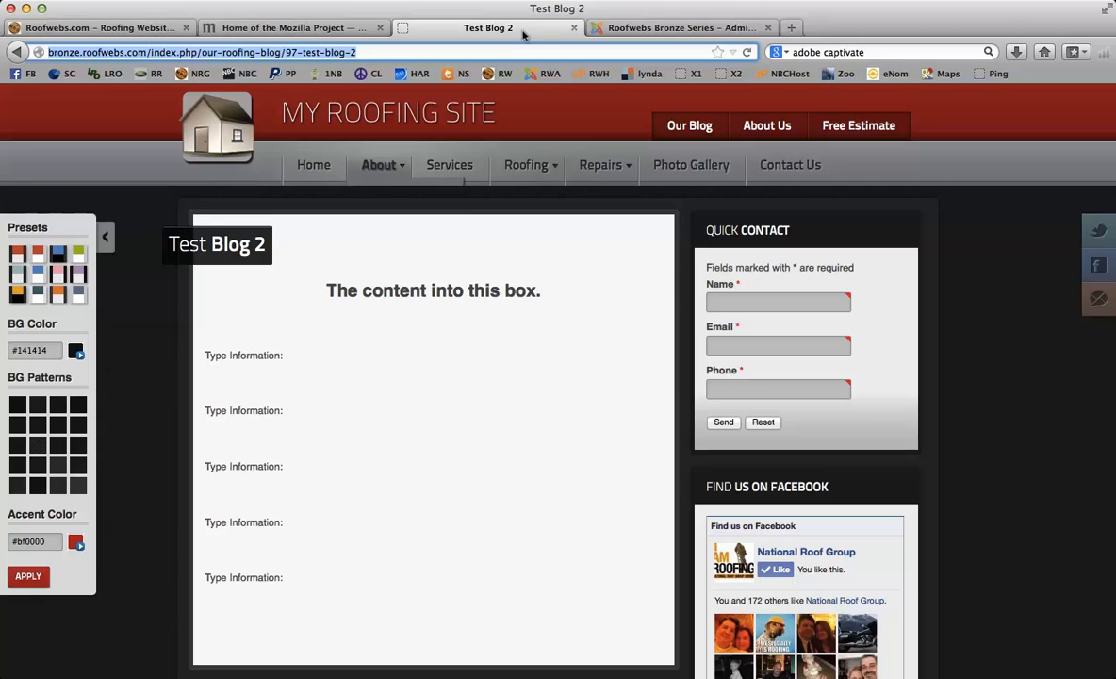
{"action": "left_click", "coordinate": [268, 51]}
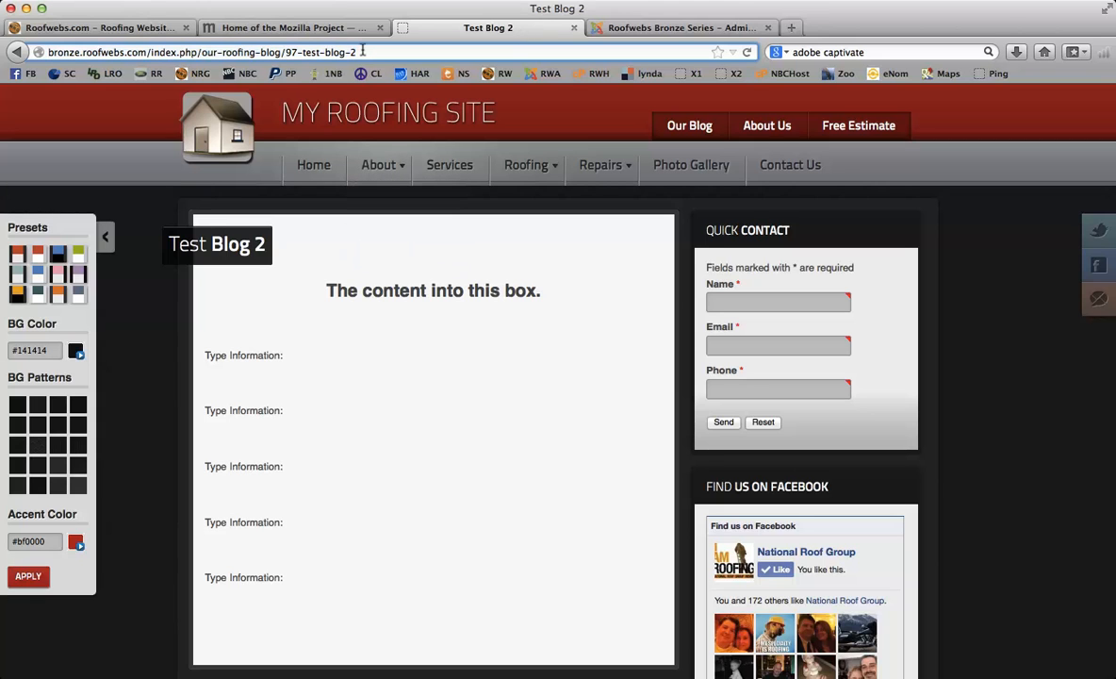
{"action": "left_click_drag", "start_coordinate": [362, 44], "coordinate": [301, 44]}
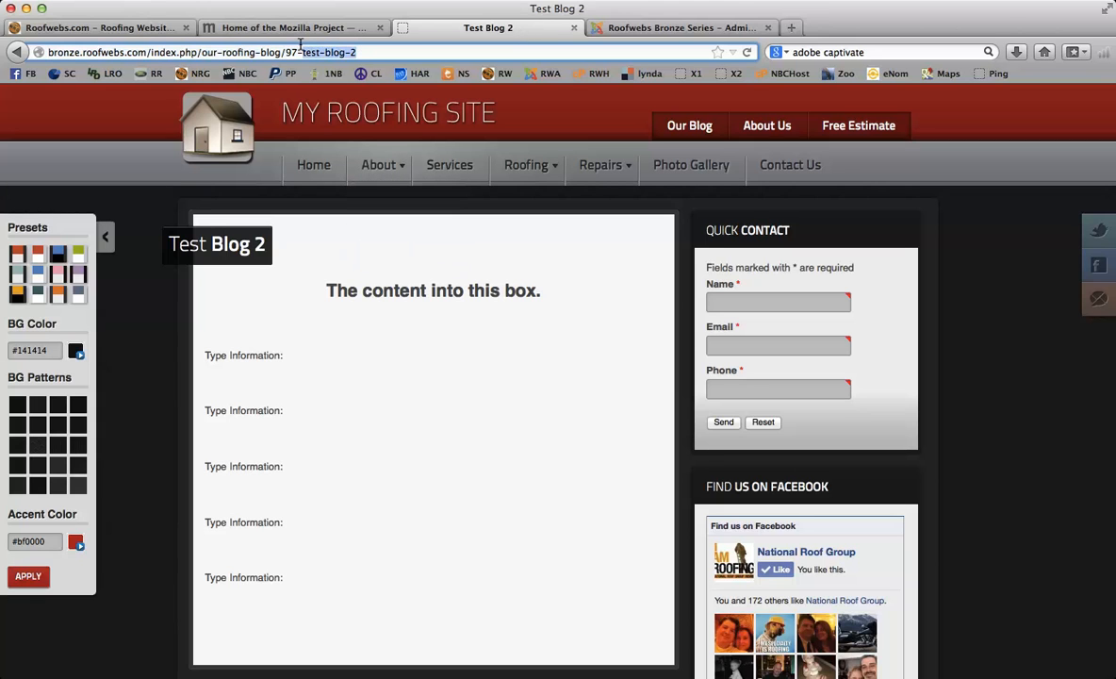
{"action": "left_click", "coordinate": [391, 268]}
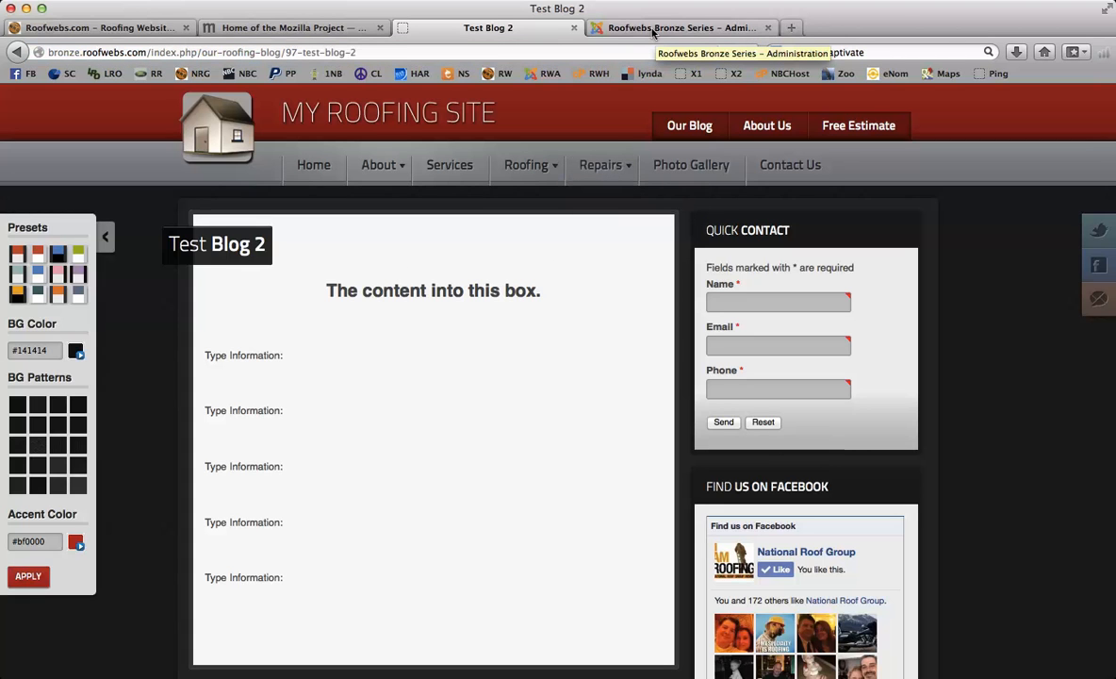
Step: Return to the article in the administration, highlight its alias and review the article's settings and text
{"action": "left_click", "coordinate": [656, 29]}
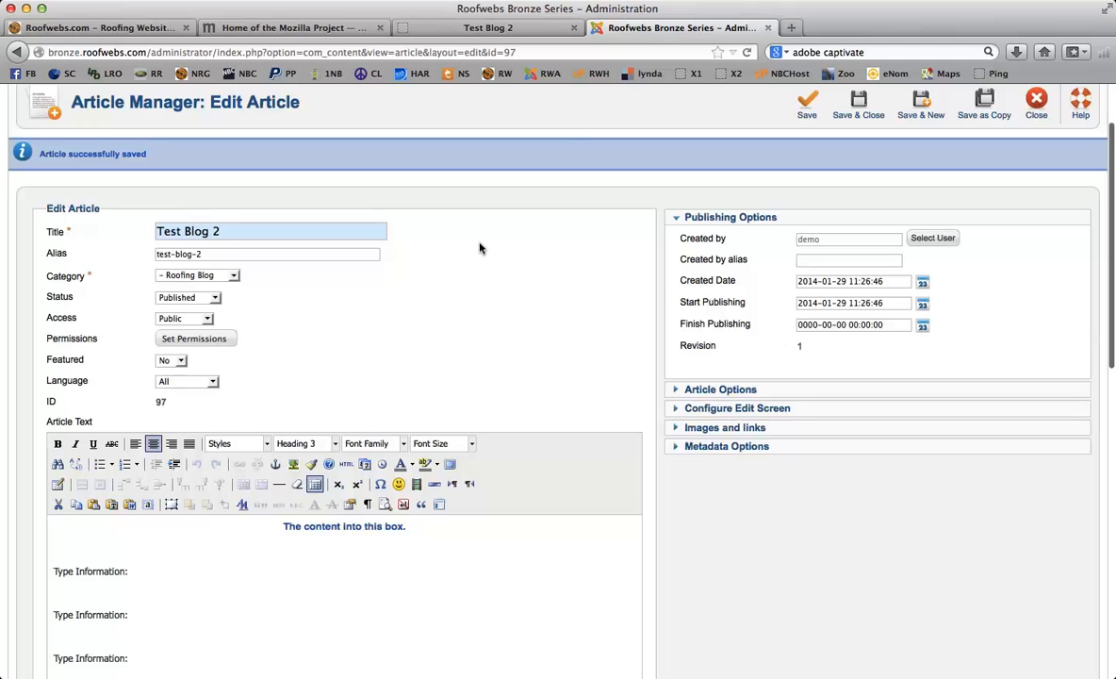
{"action": "scroll", "coordinate": [526, 235], "scroll_direction": "down", "scroll_amount": 2}
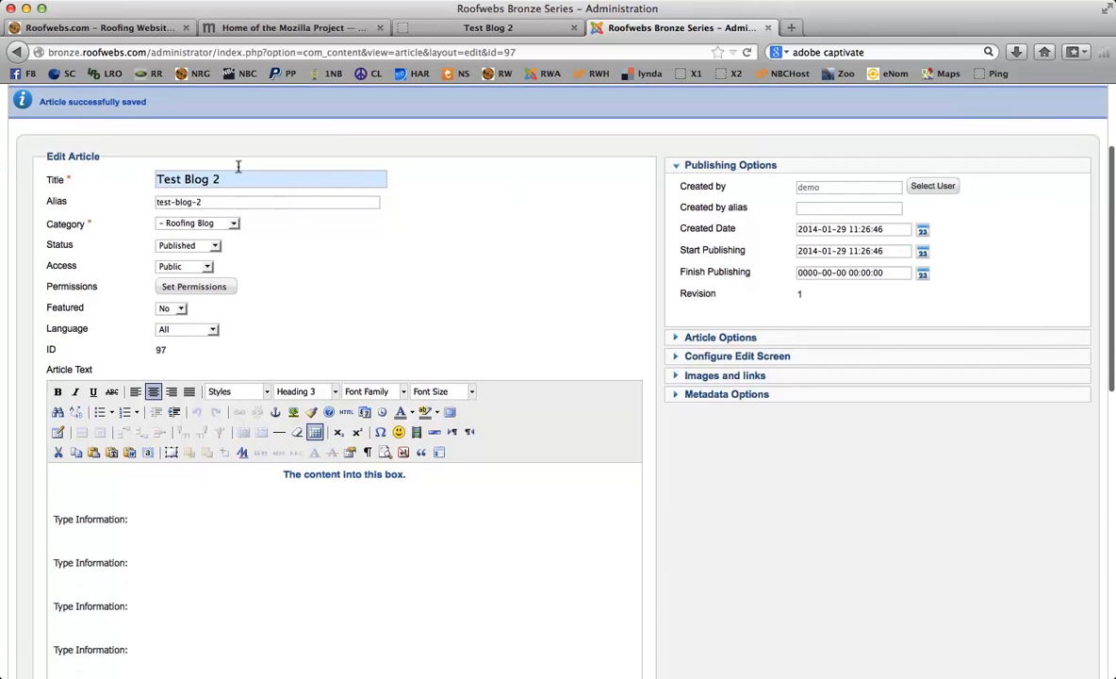
{"action": "left_click", "coordinate": [521, 255]}
{"action": "left_click_drag", "start_coordinate": [231, 201], "coordinate": [118, 181]}
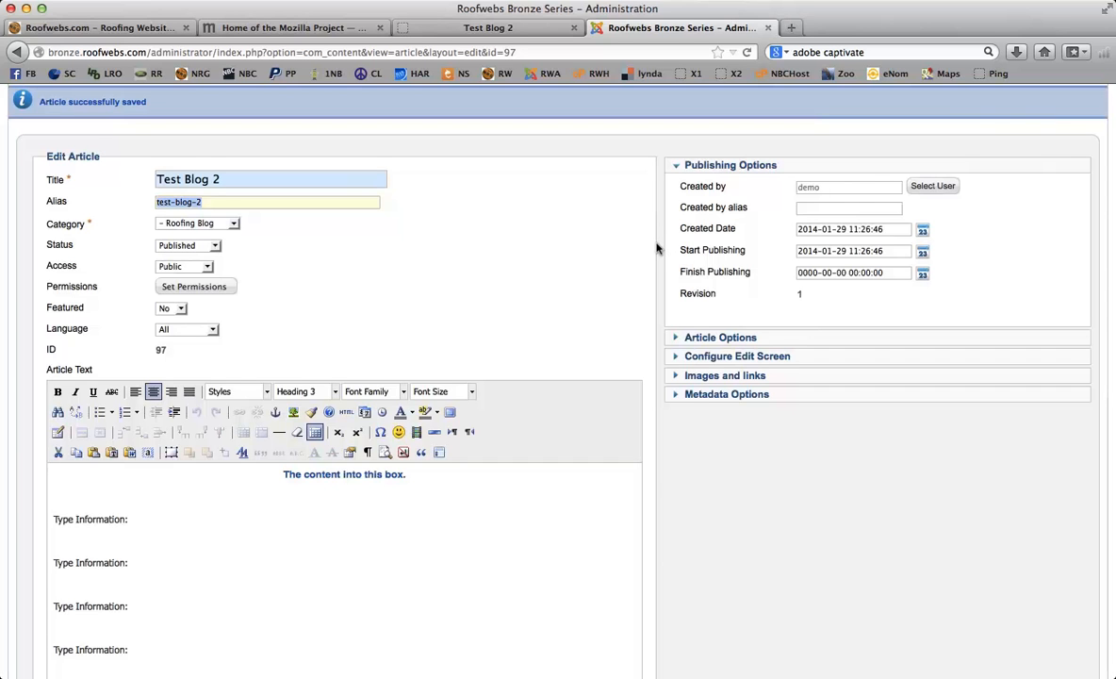
{"action": "scroll", "coordinate": [658, 247], "scroll_direction": "down", "scroll_amount": 1}
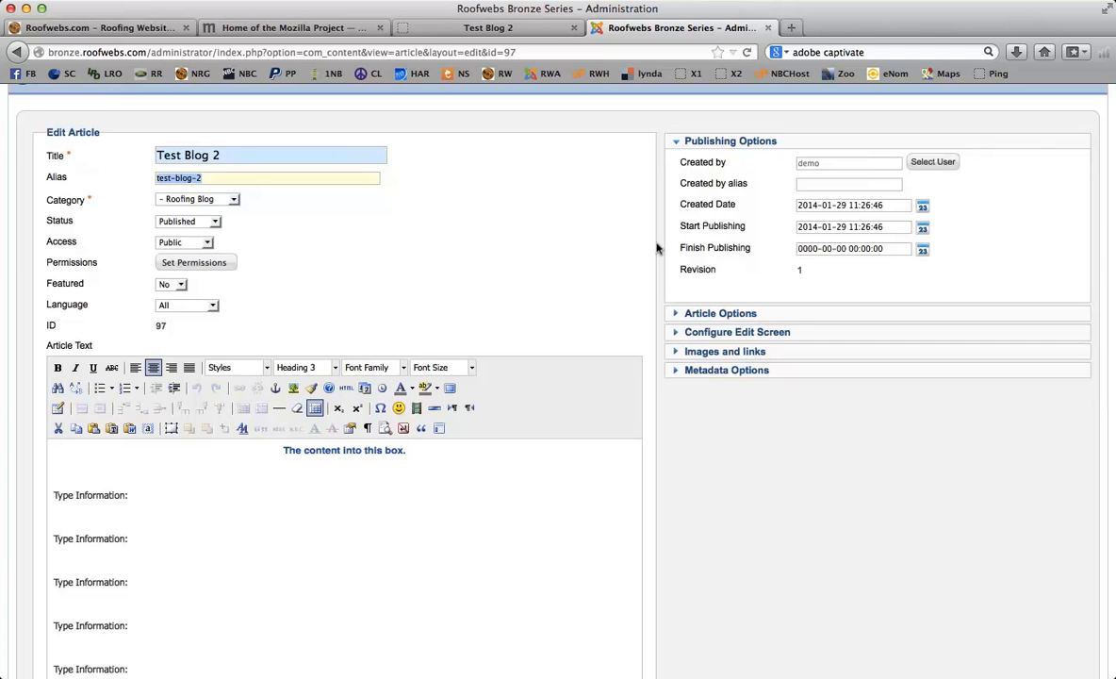
{"action": "scroll", "coordinate": [658, 248], "scroll_direction": "down", "scroll_amount": 1}
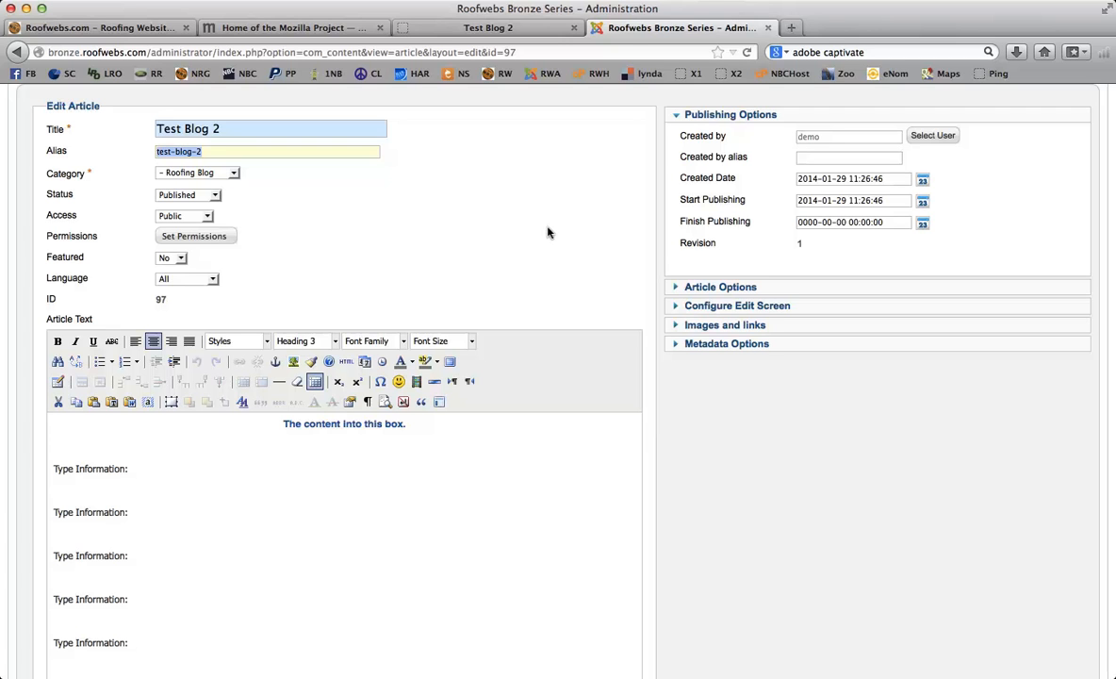
{"action": "scroll", "coordinate": [596, 232], "scroll_direction": "down", "scroll_amount": 3}
{"action": "scroll", "coordinate": [596, 232], "scroll_direction": "up", "scroll_amount": 2}
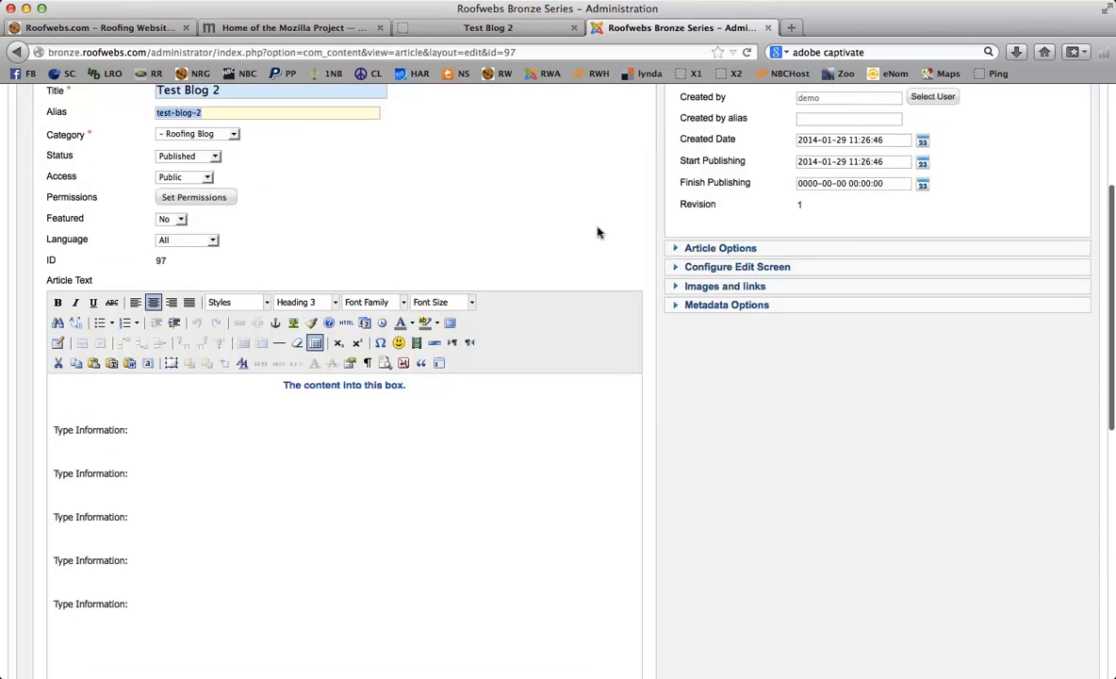
Step: Open the image insertion window for the Test Blog 2 article text, look through the available images and upload options, and close it without inserting anything
{"action": "scroll", "coordinate": [597, 232], "scroll_direction": "up", "scroll_amount": 5}
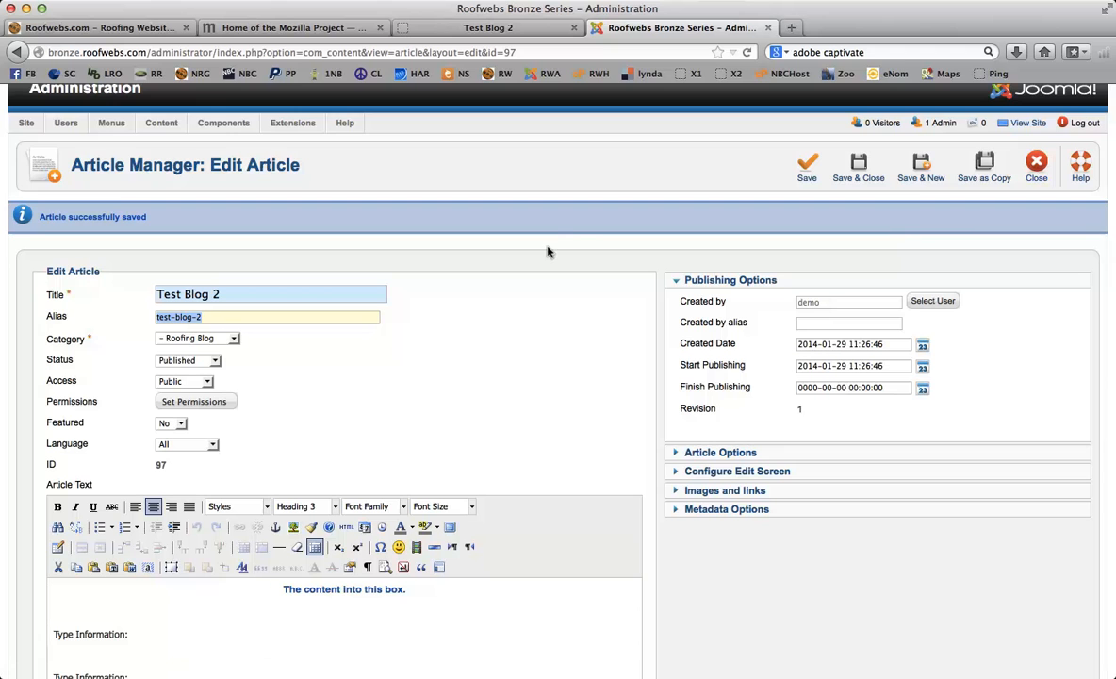
{"action": "scroll", "coordinate": [556, 245], "scroll_direction": "down", "scroll_amount": 2}
{"action": "scroll", "coordinate": [556, 245], "scroll_direction": "down", "scroll_amount": 7}
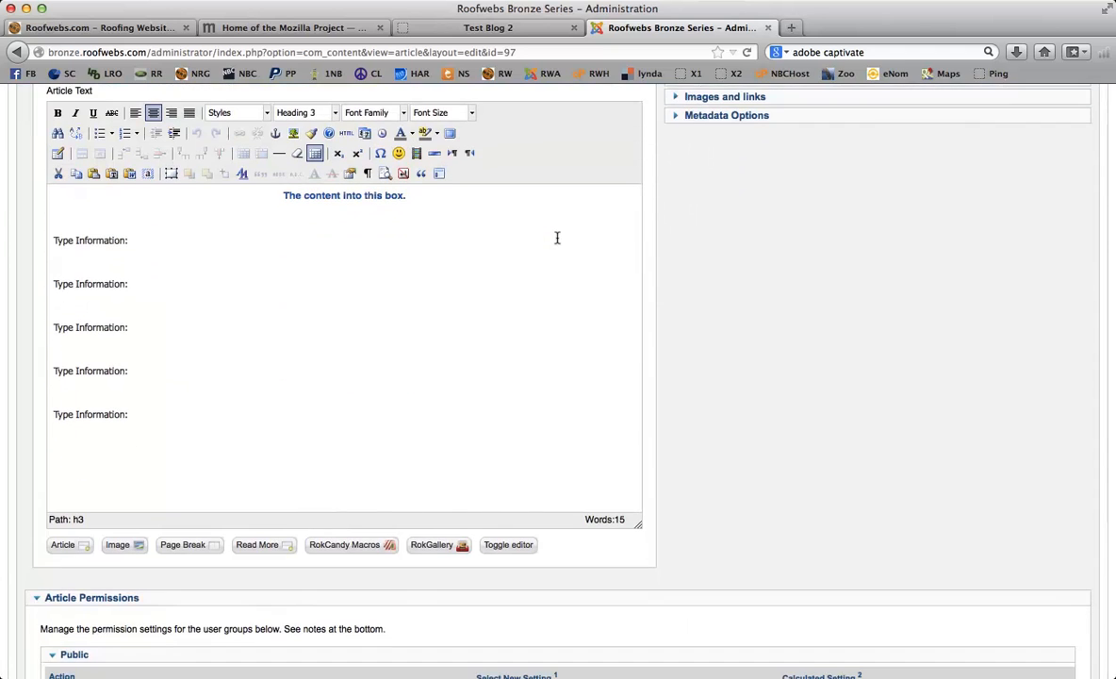
{"action": "scroll", "coordinate": [556, 237], "scroll_direction": "down", "scroll_amount": 1}
{"action": "scroll", "coordinate": [556, 238], "scroll_direction": "up", "scroll_amount": 2}
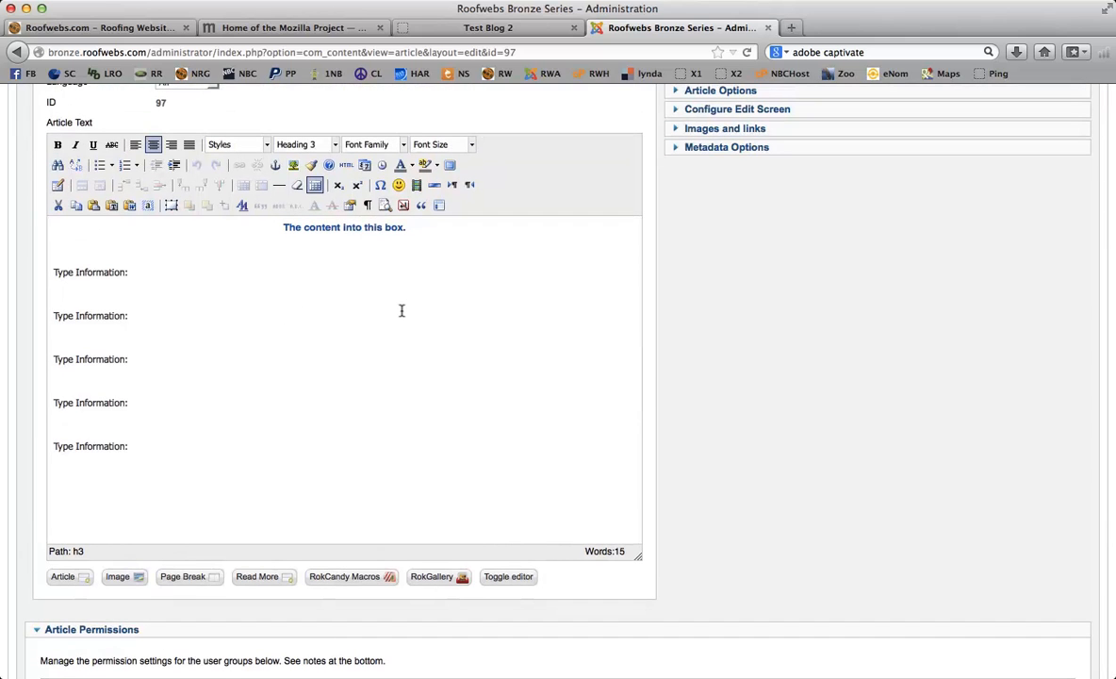
{"action": "left_click", "coordinate": [125, 577]}
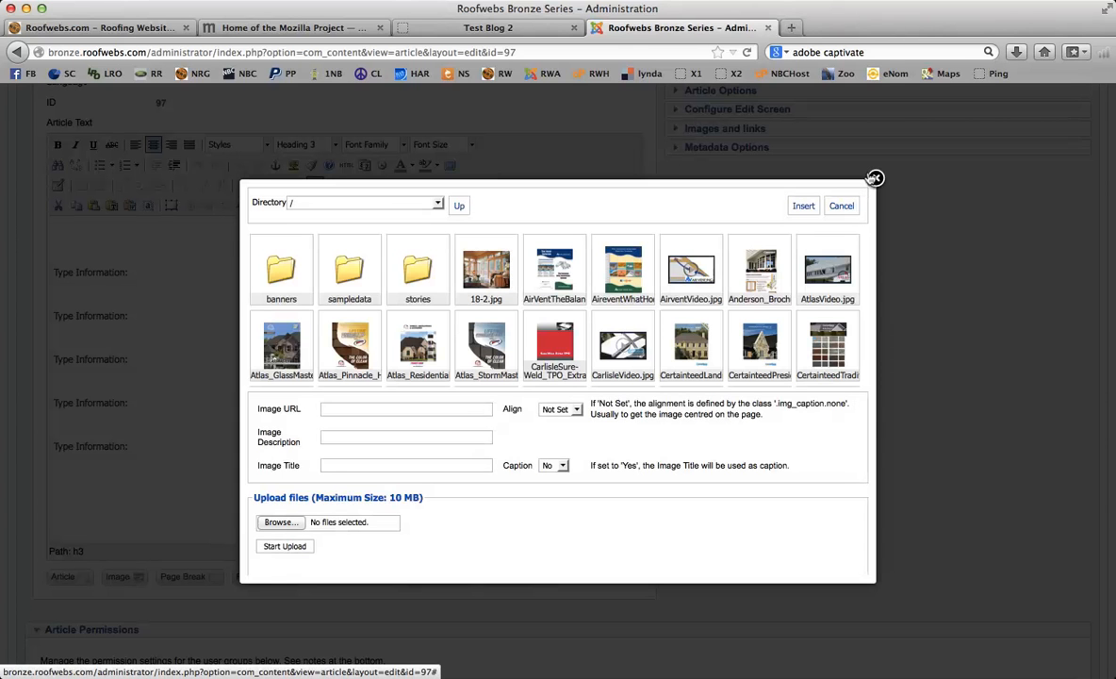
{"action": "scroll", "coordinate": [716, 283], "scroll_direction": "down", "scroll_amount": 5}
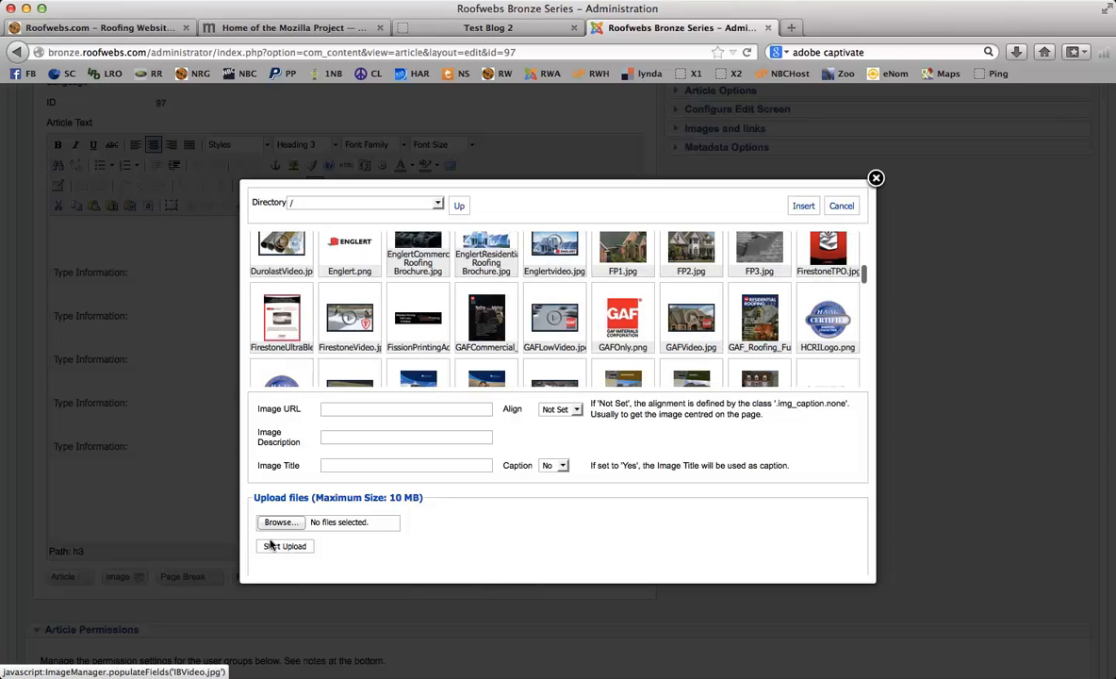
{"action": "left_click", "coordinate": [876, 177]}
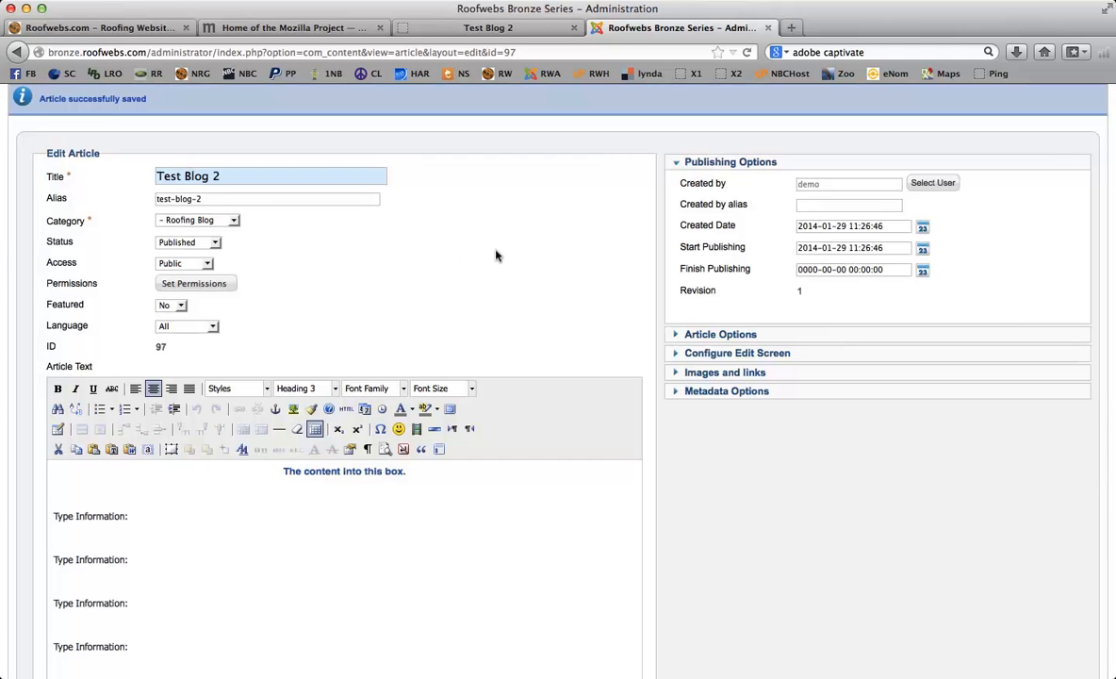
Step: Switch to the live Test Blog 2 page and compare its content with the article text in the administration
{"action": "scroll", "coordinate": [532, 242], "scroll_direction": "up", "scroll_amount": 3}
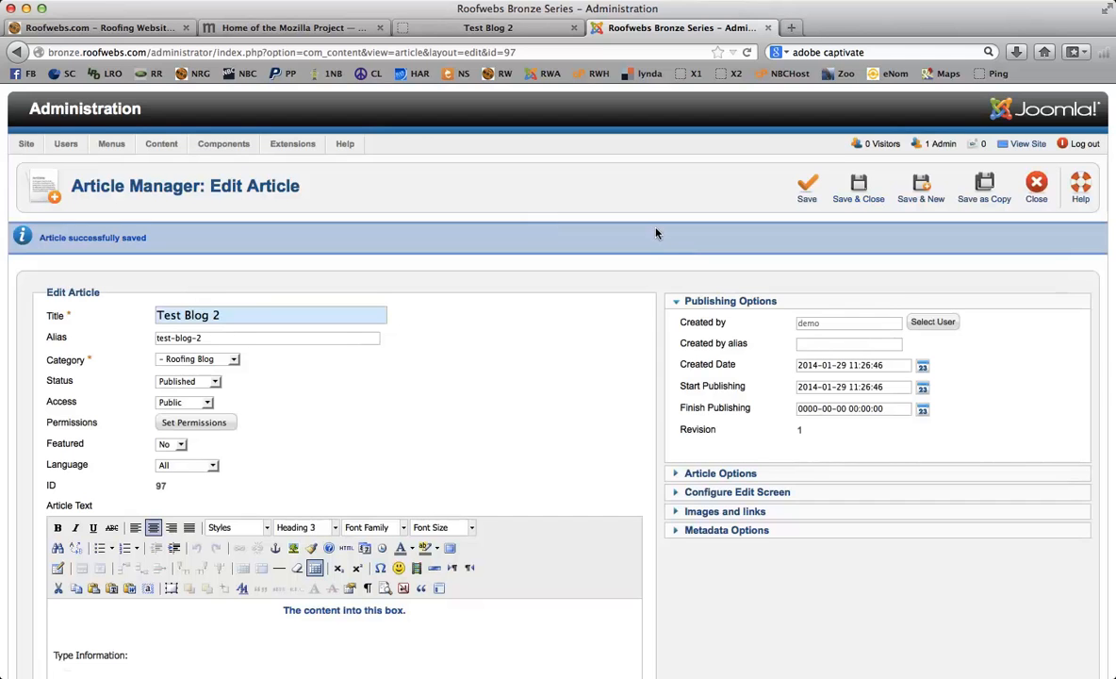
{"action": "scroll", "coordinate": [655, 233], "scroll_direction": "down", "scroll_amount": 3}
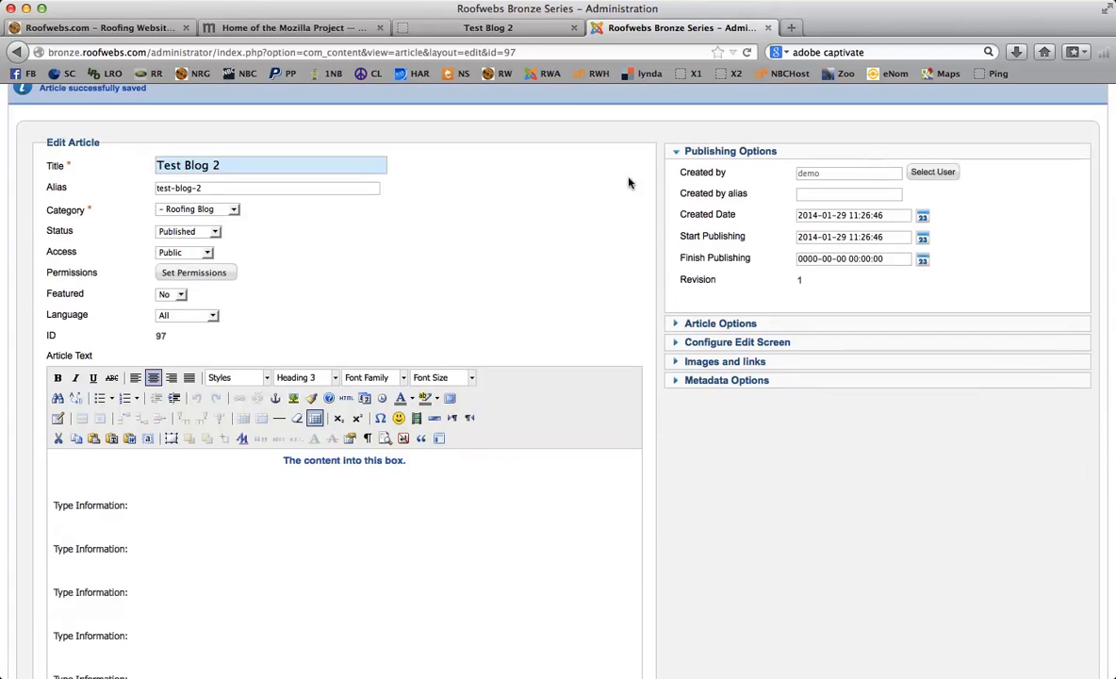
{"action": "left_click", "coordinate": [485, 30]}
{"action": "scroll", "coordinate": [546, 411], "scroll_direction": "down", "scroll_amount": 3}
{"action": "scroll", "coordinate": [545, 410], "scroll_direction": "up", "scroll_amount": 3}
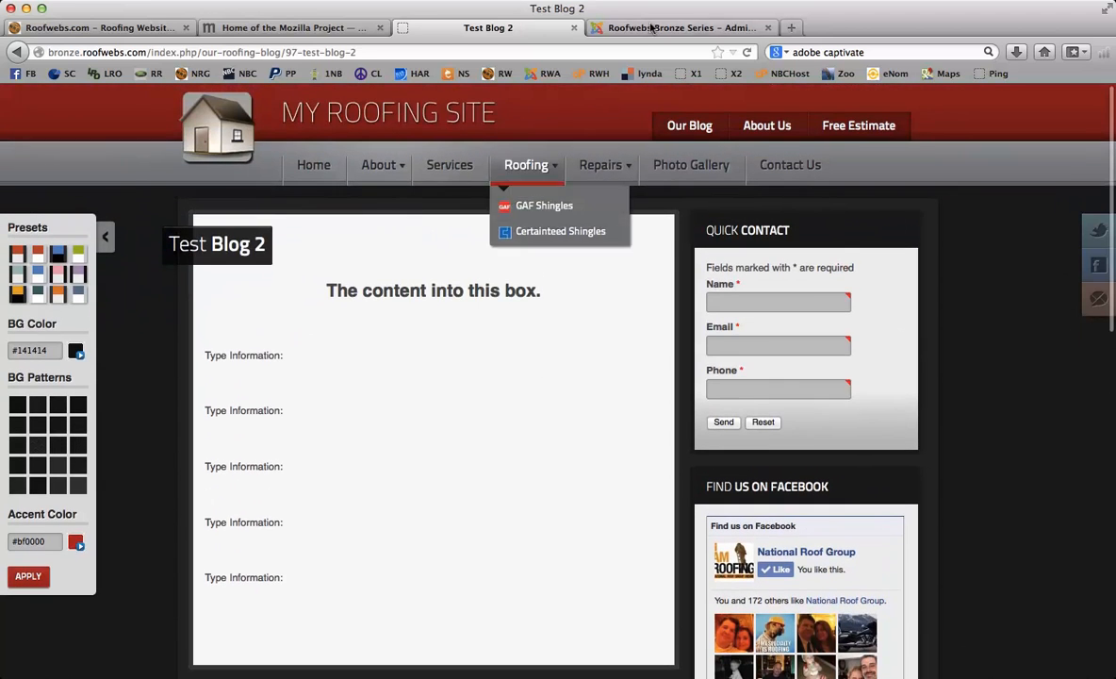
Step: Return to the Test Blog 2 article in the administration, then save and close it
{"action": "left_click", "coordinate": [650, 28]}
{"action": "scroll", "coordinate": [603, 269], "scroll_direction": "down", "scroll_amount": 3}
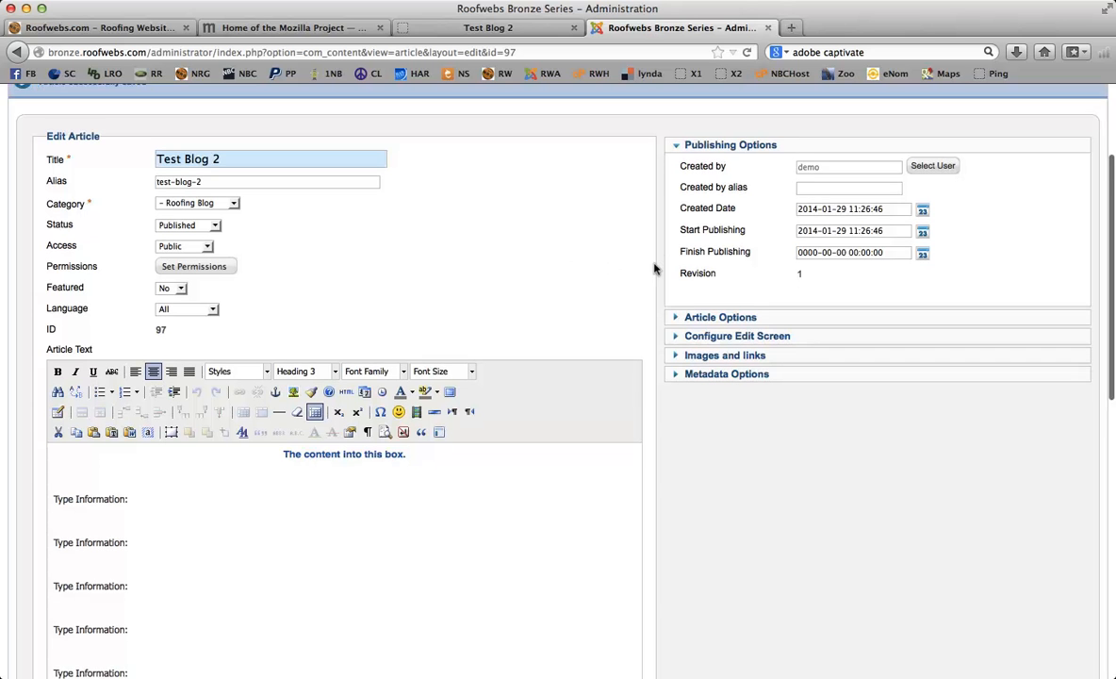
{"action": "scroll", "coordinate": [655, 268], "scroll_direction": "up", "scroll_amount": 4}
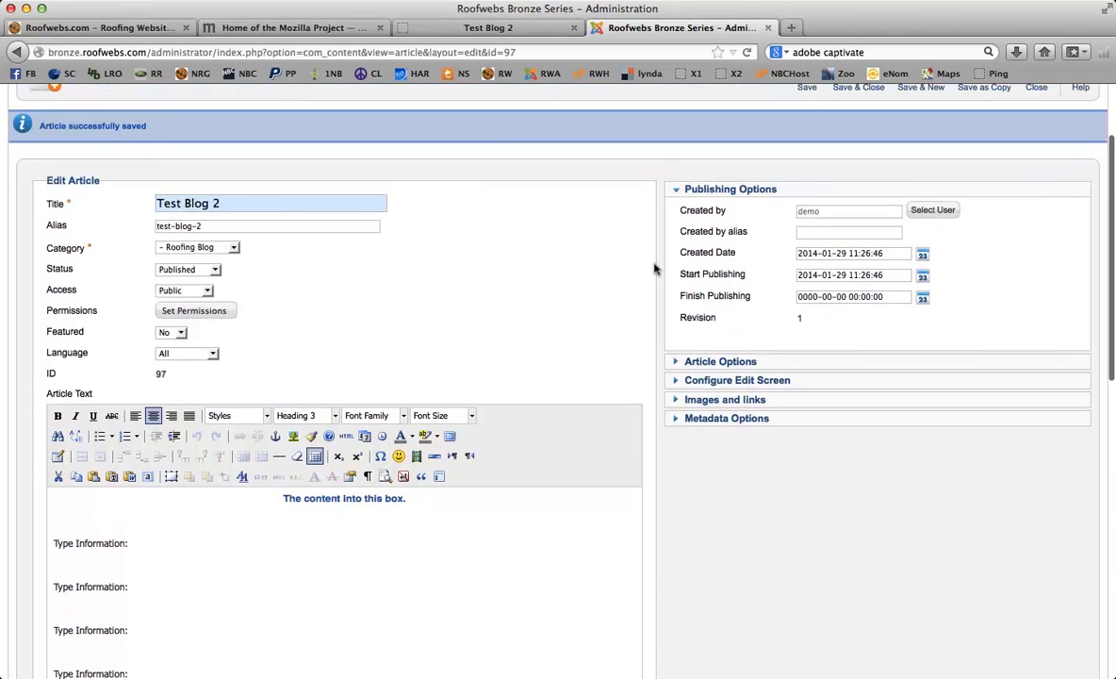
{"action": "scroll", "coordinate": [660, 267], "scroll_direction": "up", "scroll_amount": 2}
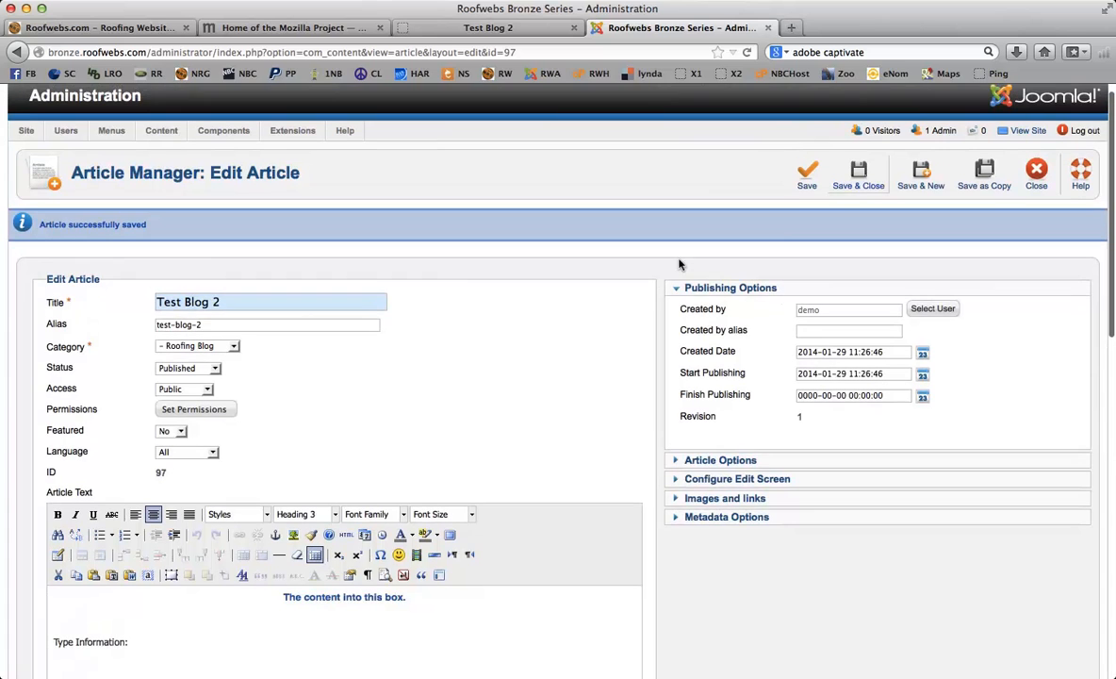
{"action": "left_click", "coordinate": [840, 184]}
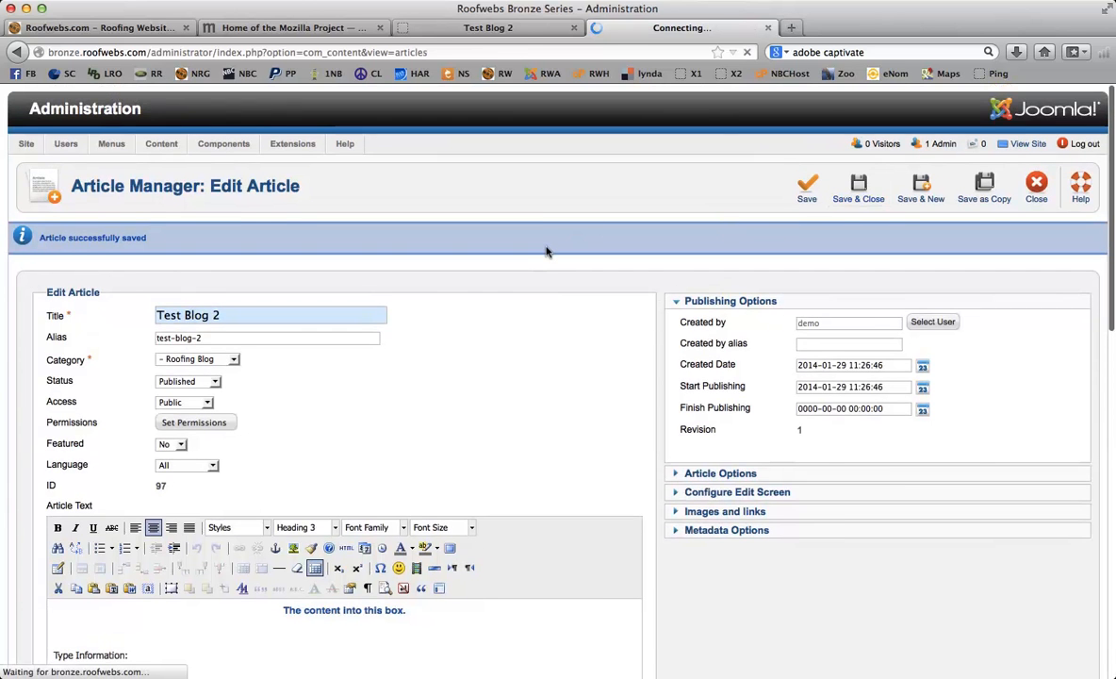
Step: Find the Test Blog 2 article in the article list and move it to the trash
{"action": "scroll", "coordinate": [297, 283], "scroll_direction": "down", "scroll_amount": 5}
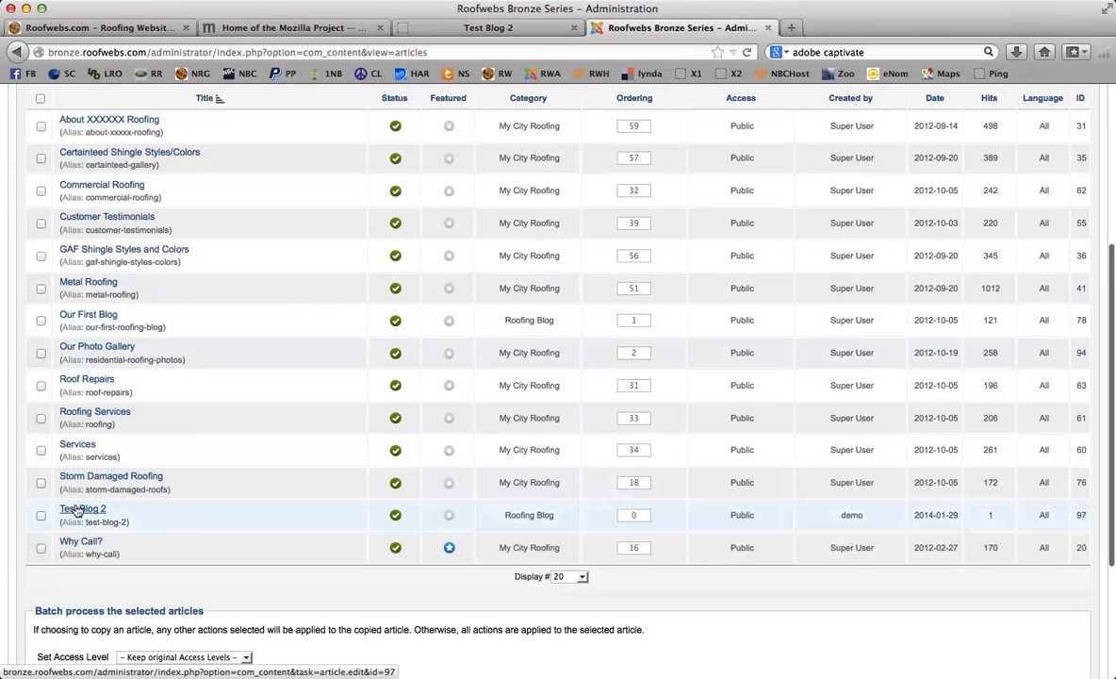
{"action": "scroll", "coordinate": [76, 512], "scroll_direction": "down", "scroll_amount": 3}
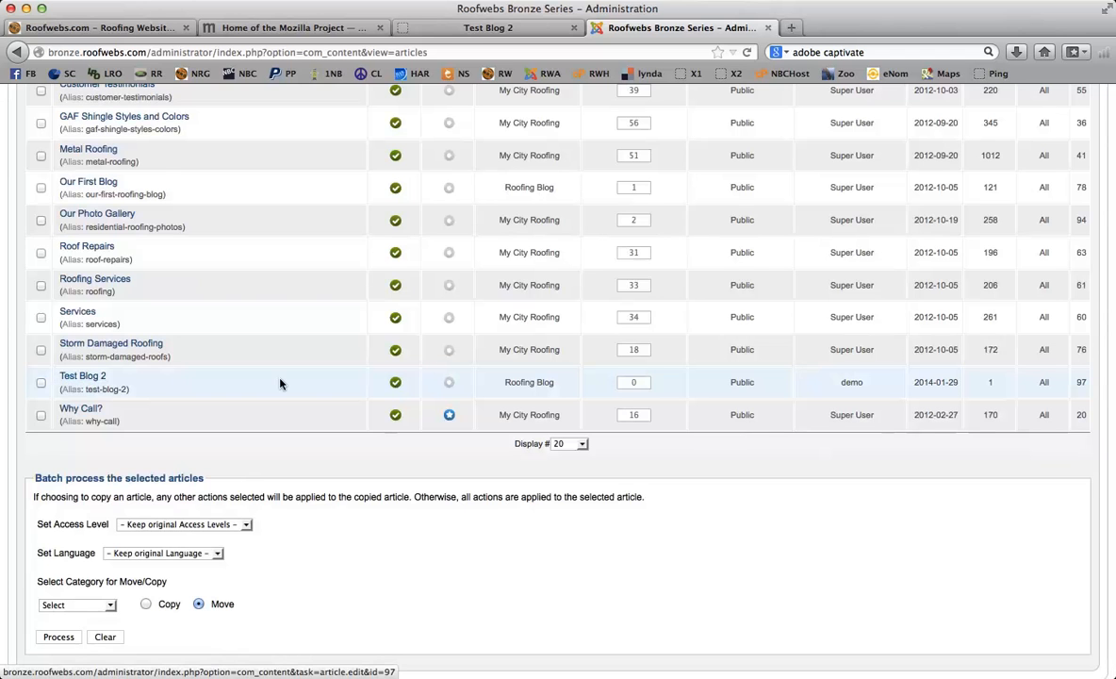
{"action": "scroll", "coordinate": [280, 382], "scroll_direction": "up", "scroll_amount": 4}
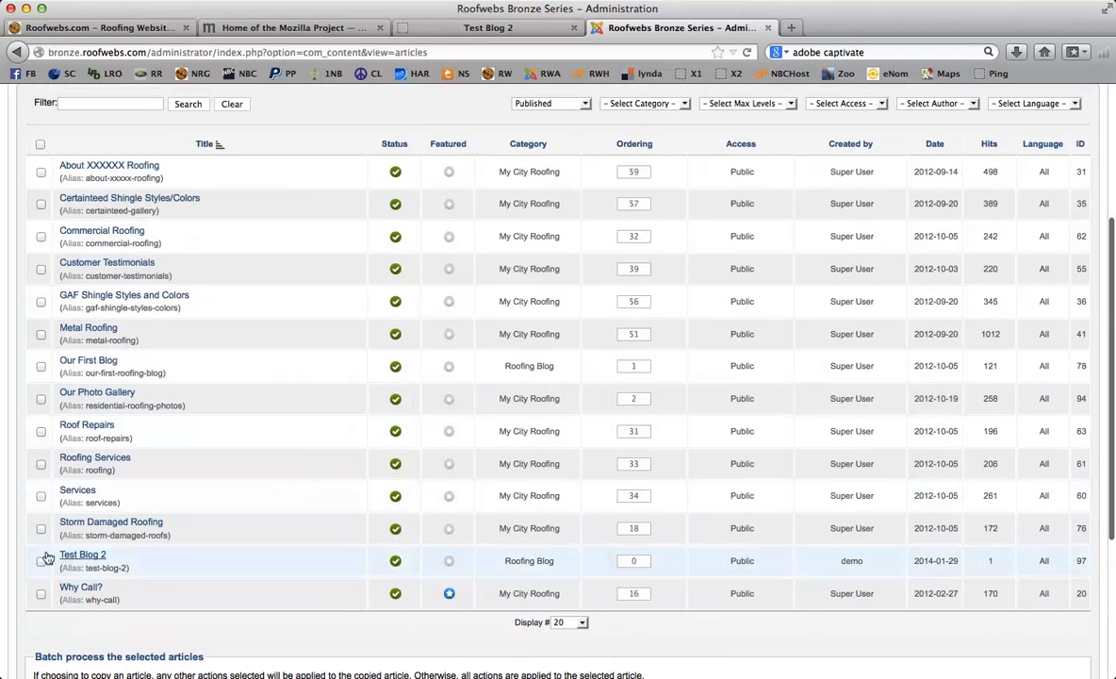
{"action": "left_click", "coordinate": [41, 561]}
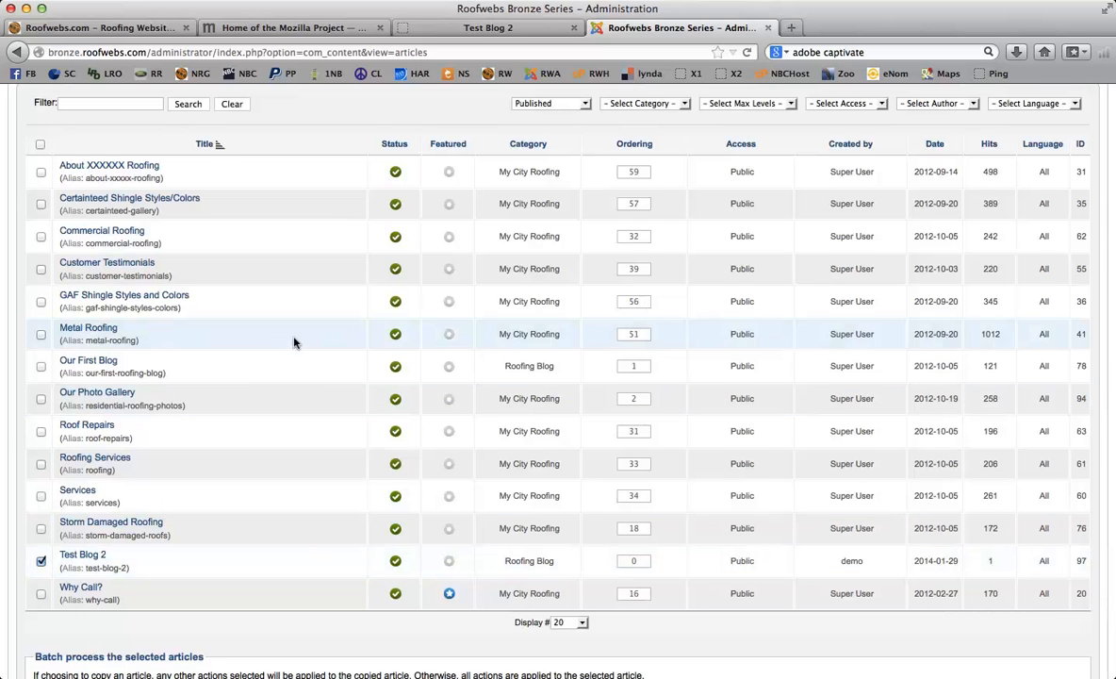
{"action": "scroll", "coordinate": [293, 343], "scroll_direction": "up", "scroll_amount": 5}
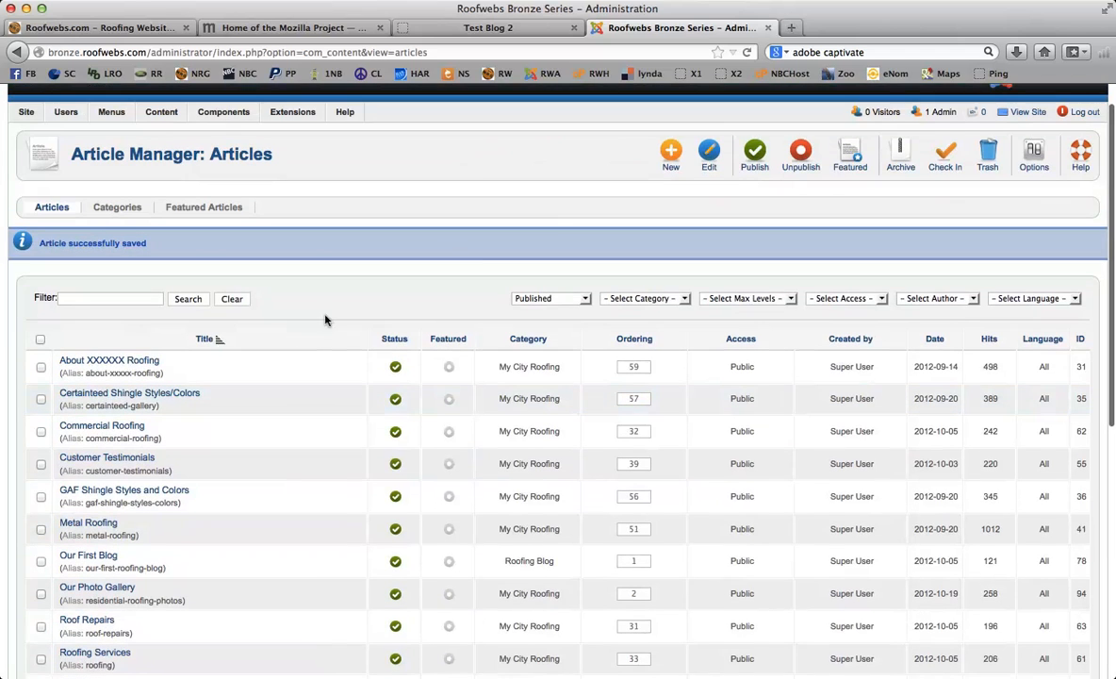
{"action": "left_click", "coordinate": [986, 153]}
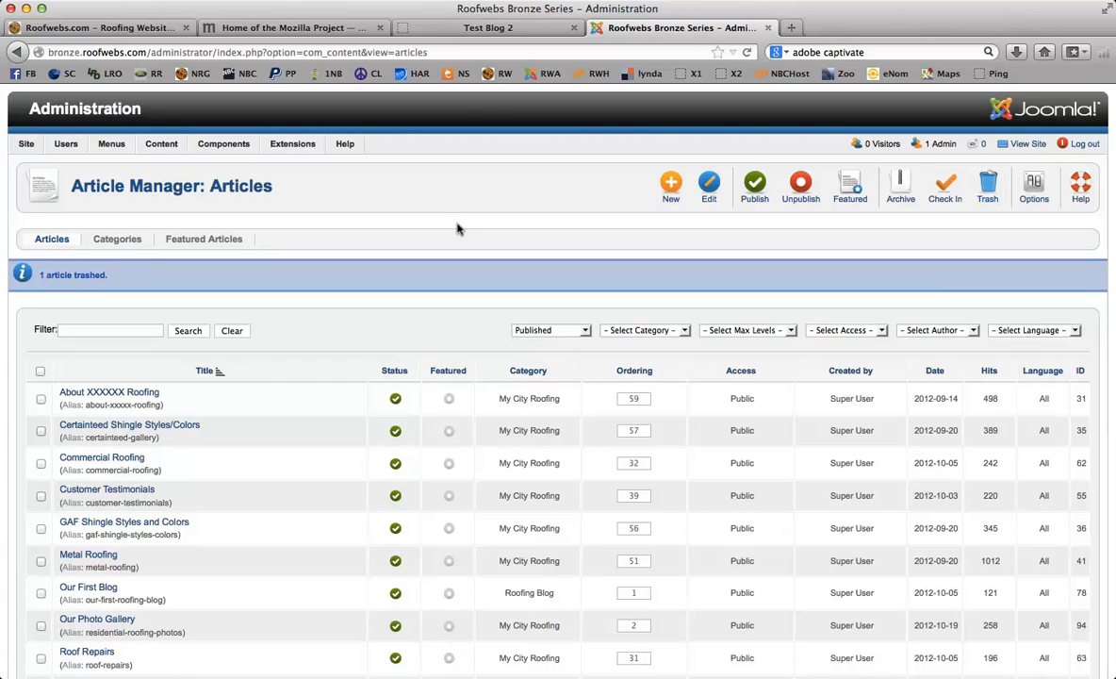
Step: Open the Our Blog page on the live site to check whether Test Blog 2 is still listed
{"action": "left_click", "coordinate": [491, 28]}
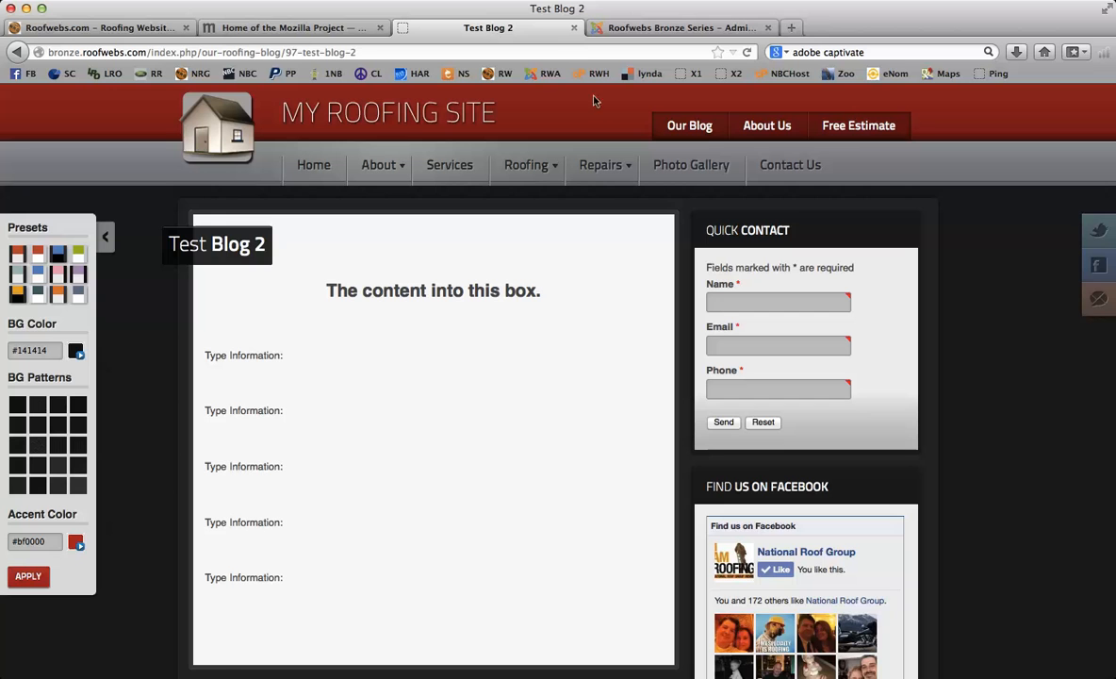
{"action": "left_click", "coordinate": [683, 125]}
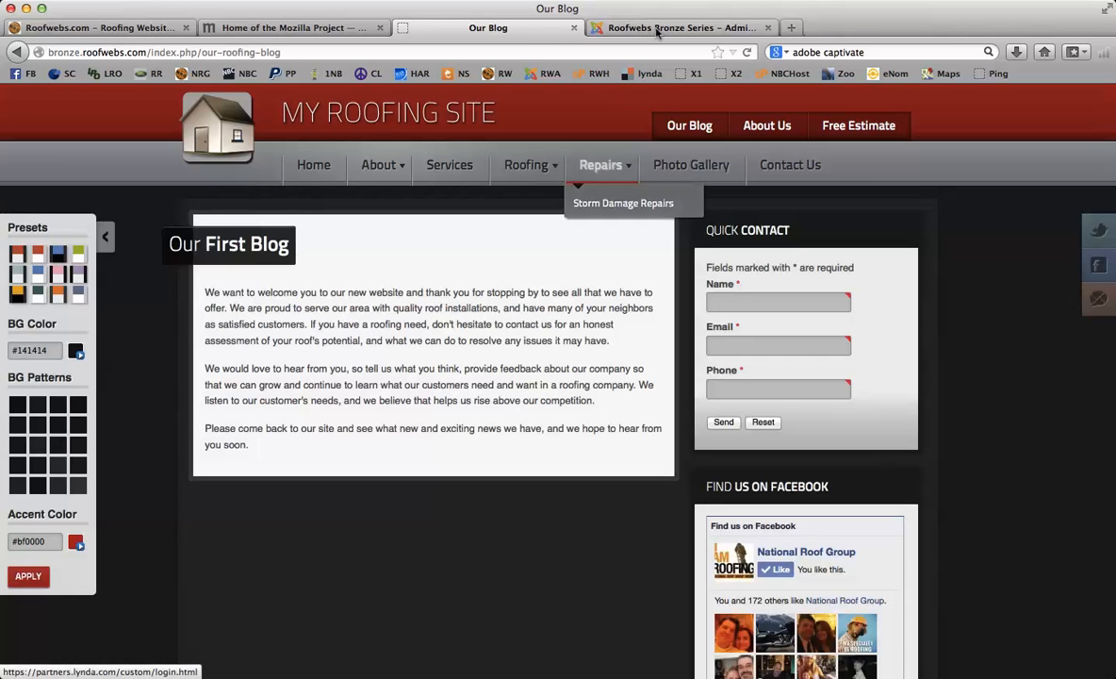
Step: Log out of the Joomla administration and return to the live Our Blog page
{"action": "left_click", "coordinate": [657, 30]}
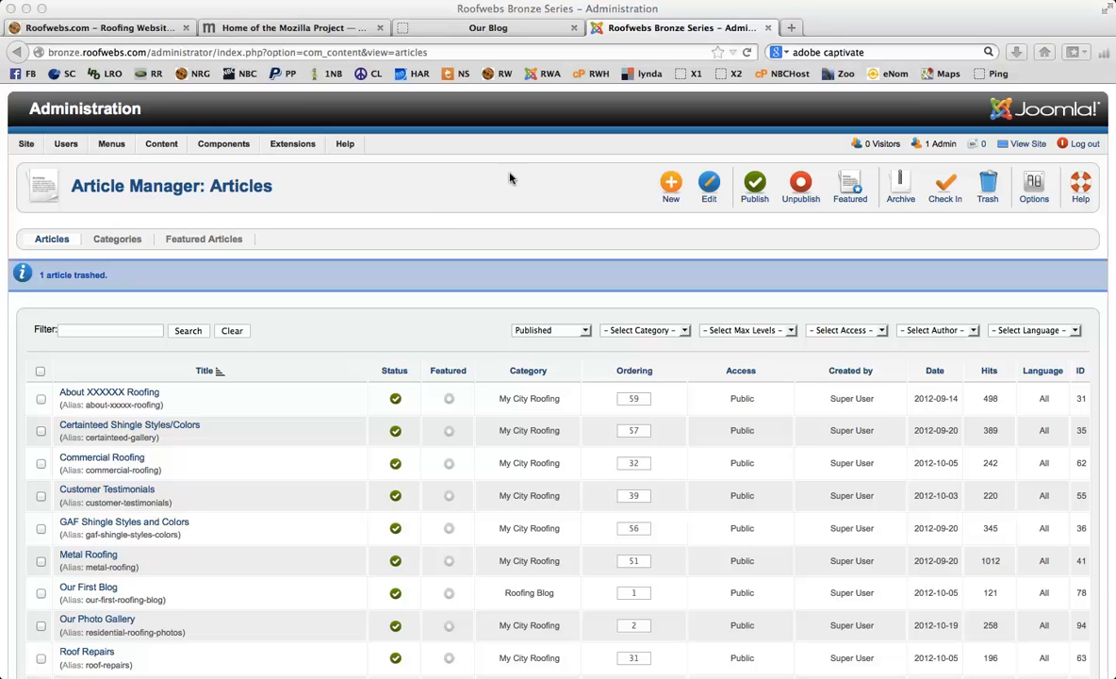
{"action": "left_click", "coordinate": [1085, 146]}
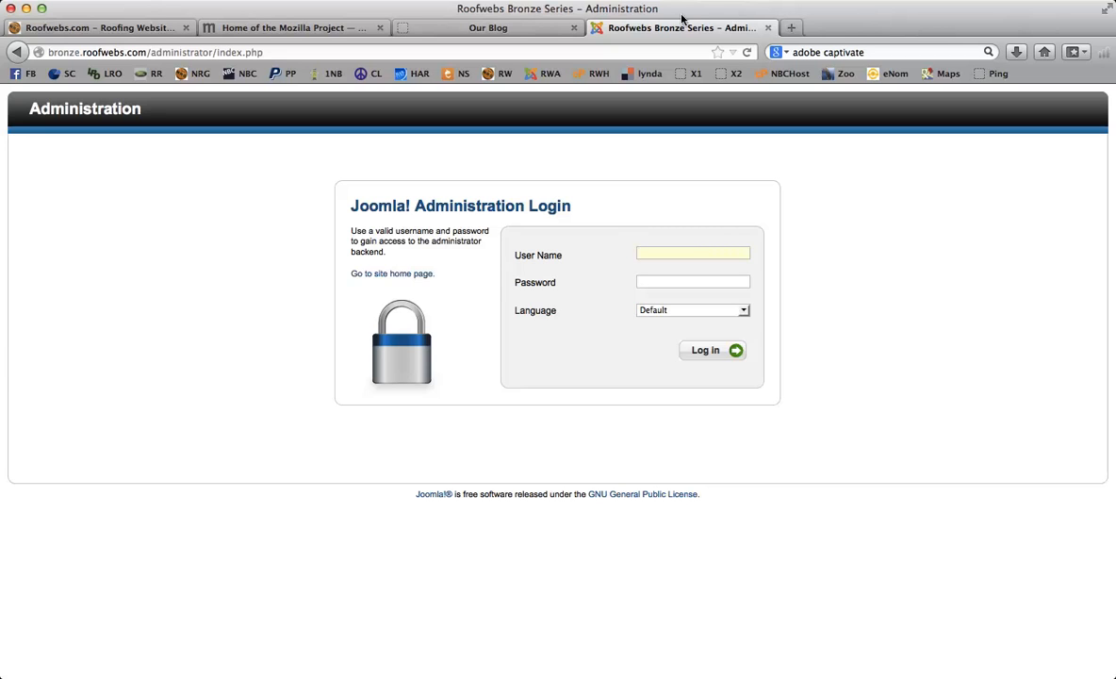
{"action": "left_click", "coordinate": [485, 27]}
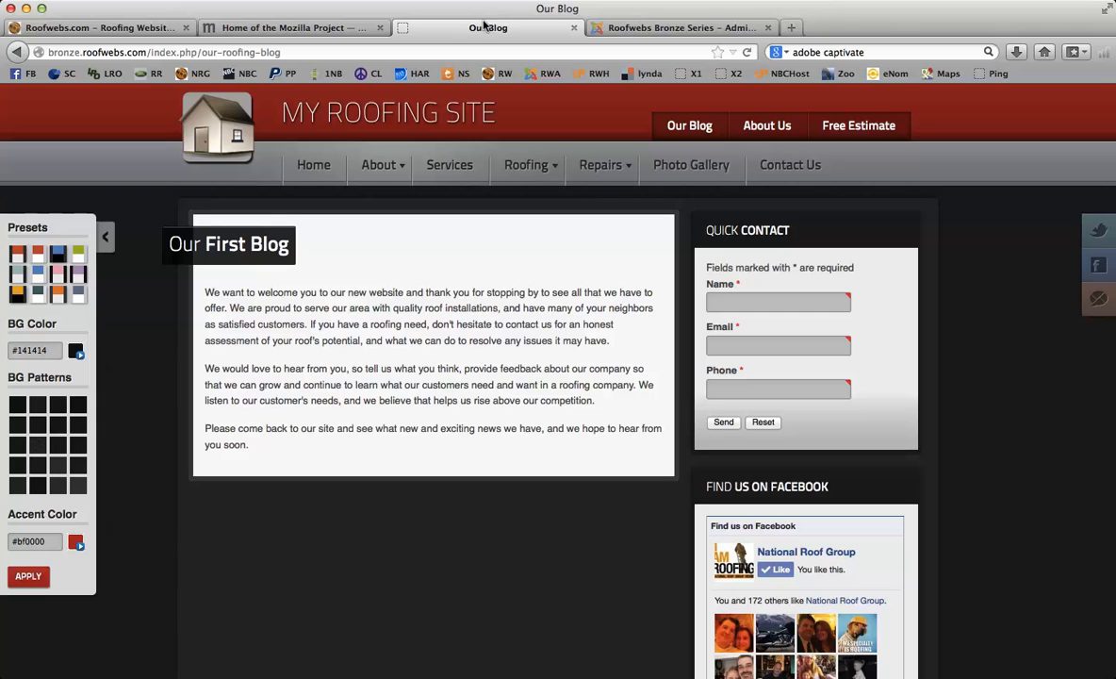